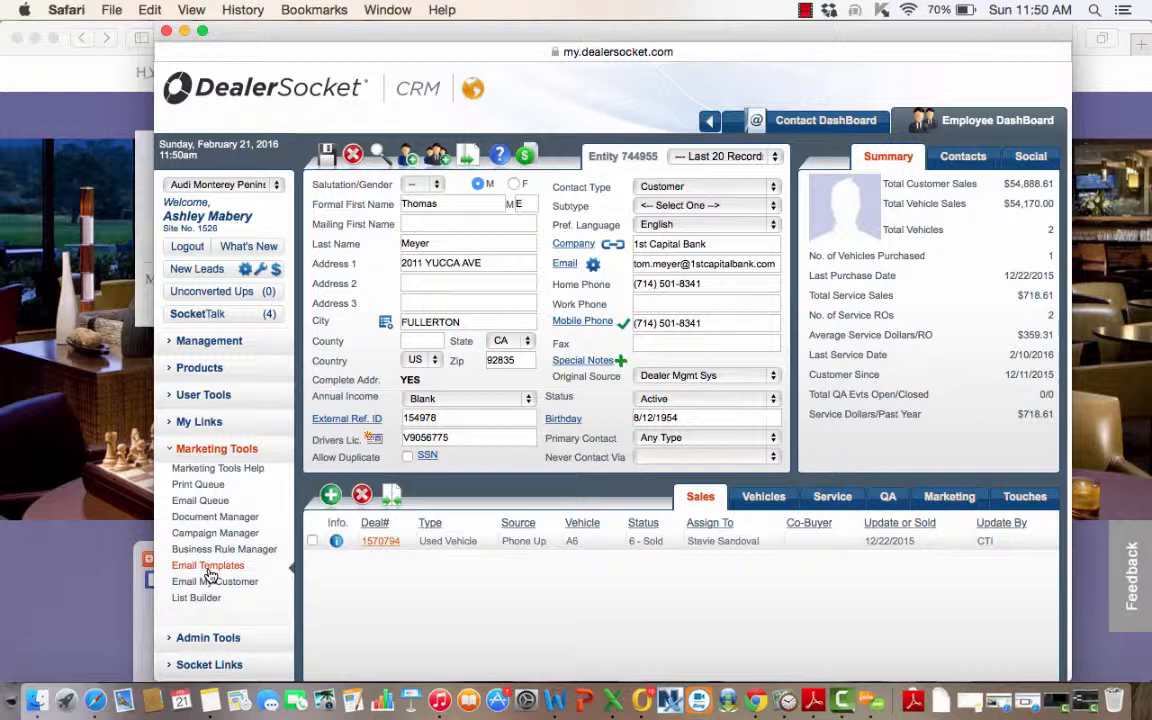
Start a new email template and keep its category as Purchase Inquiry Follow up
click(200, 567)
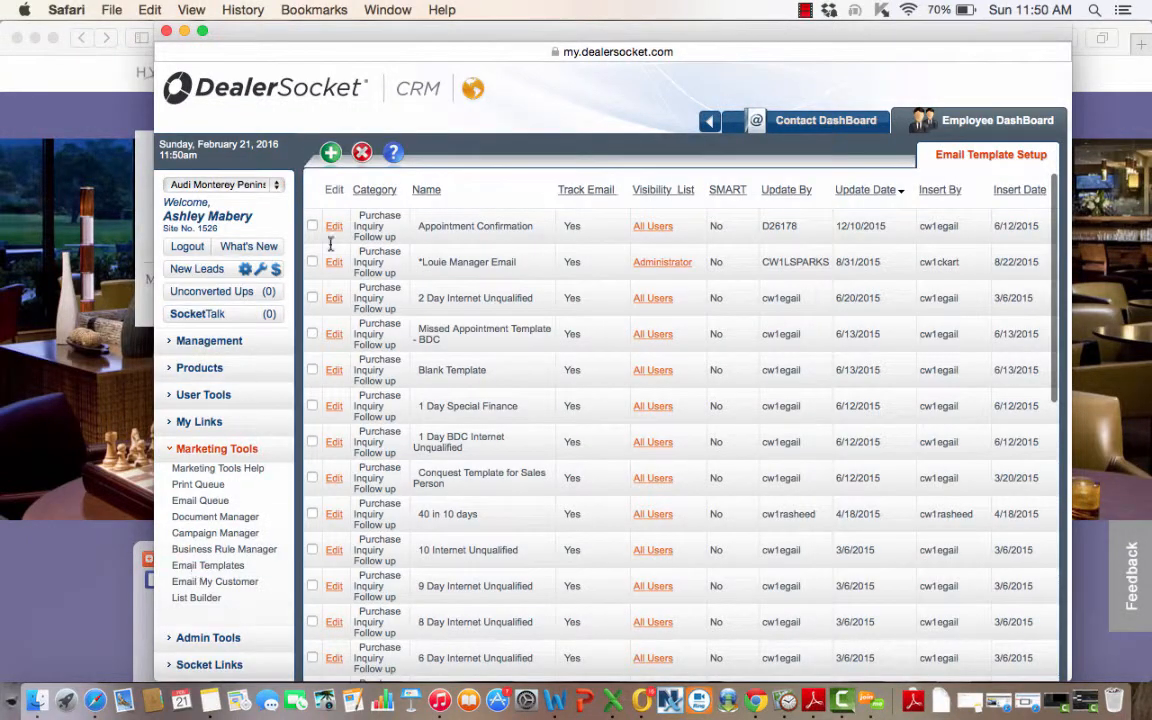
click(330, 154)
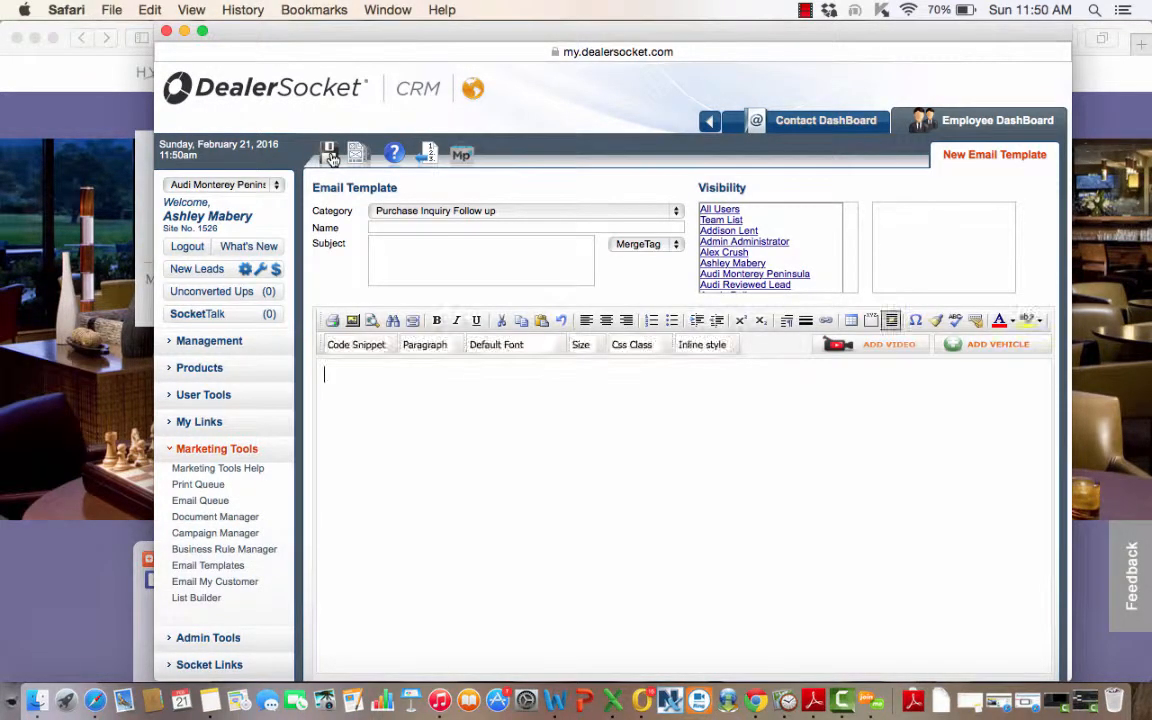
click(449, 213)
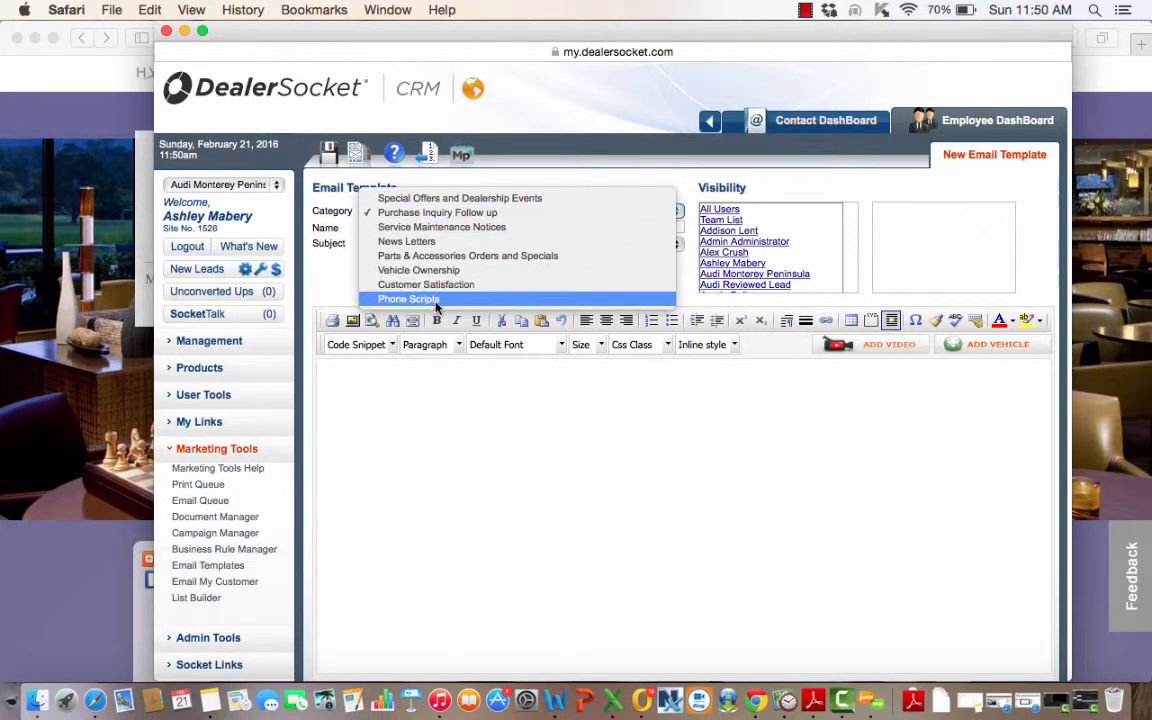
click(474, 214)
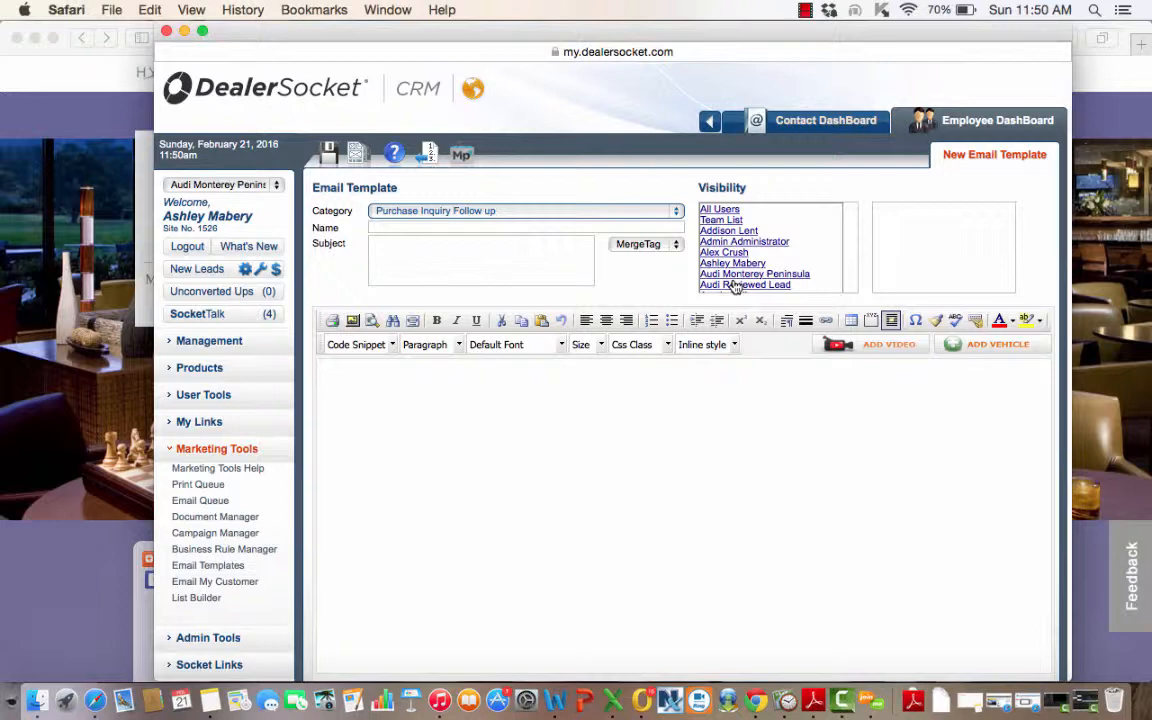
Limit the template's visibility to the Administrator, General Manager and Sales Manager teams
click(724, 222)
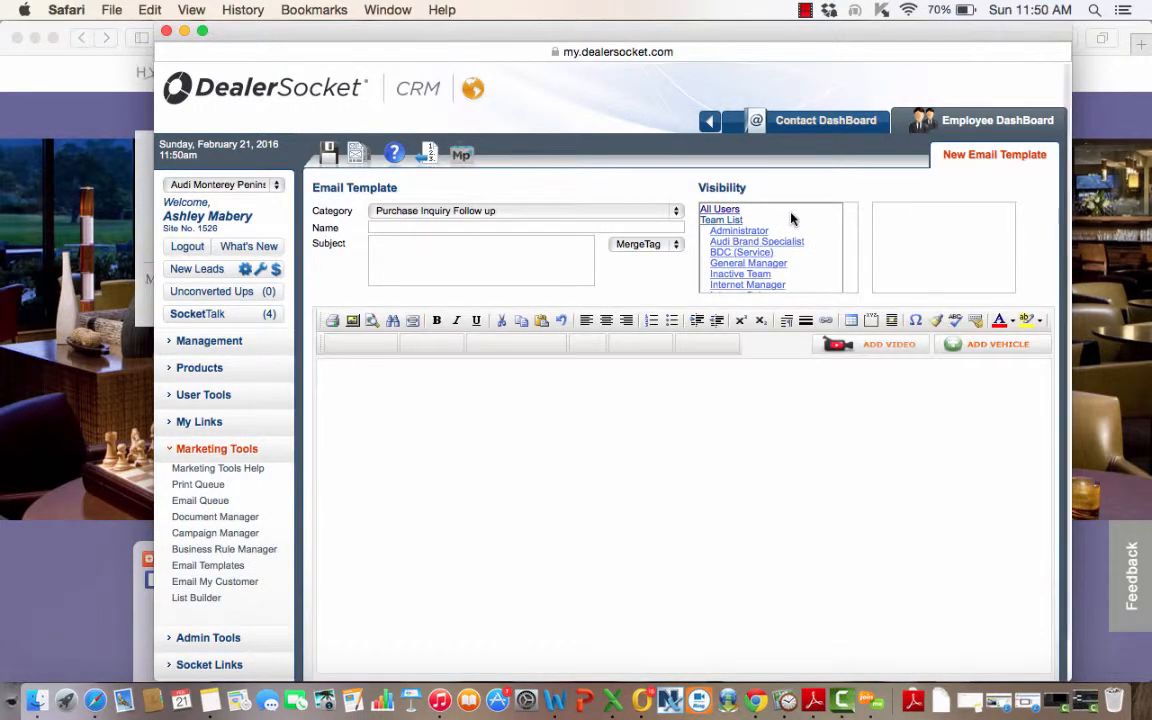
click(753, 222)
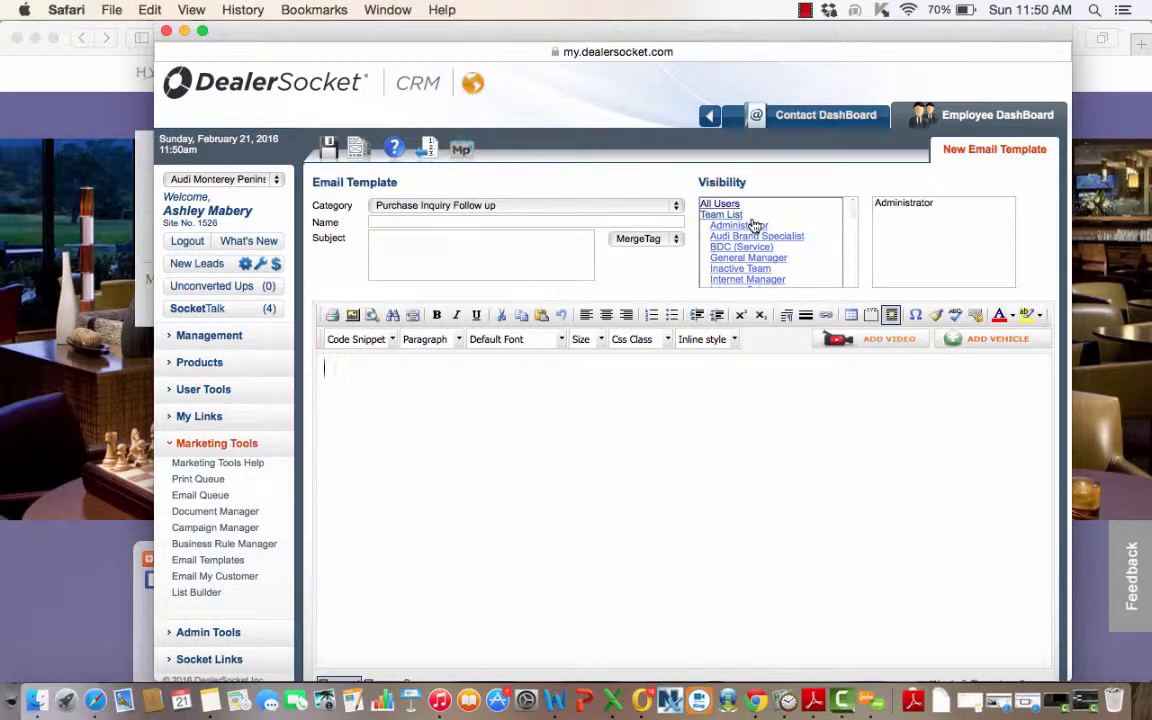
scroll(815, 256, down, 2)
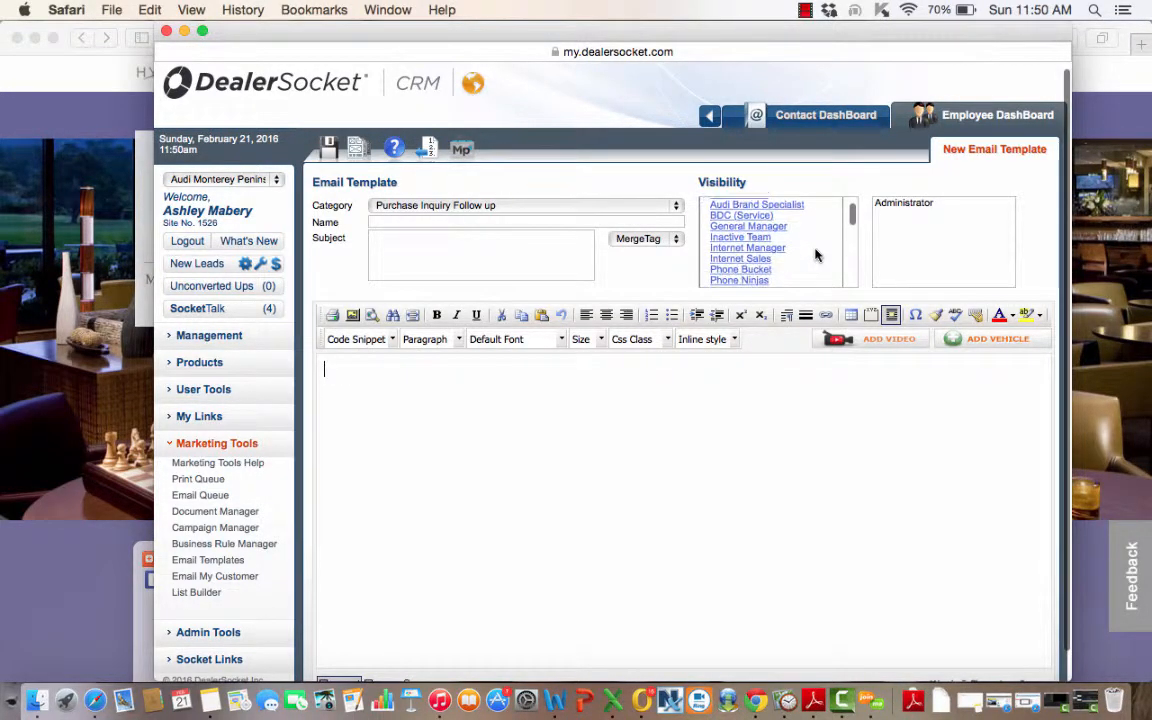
click(779, 228)
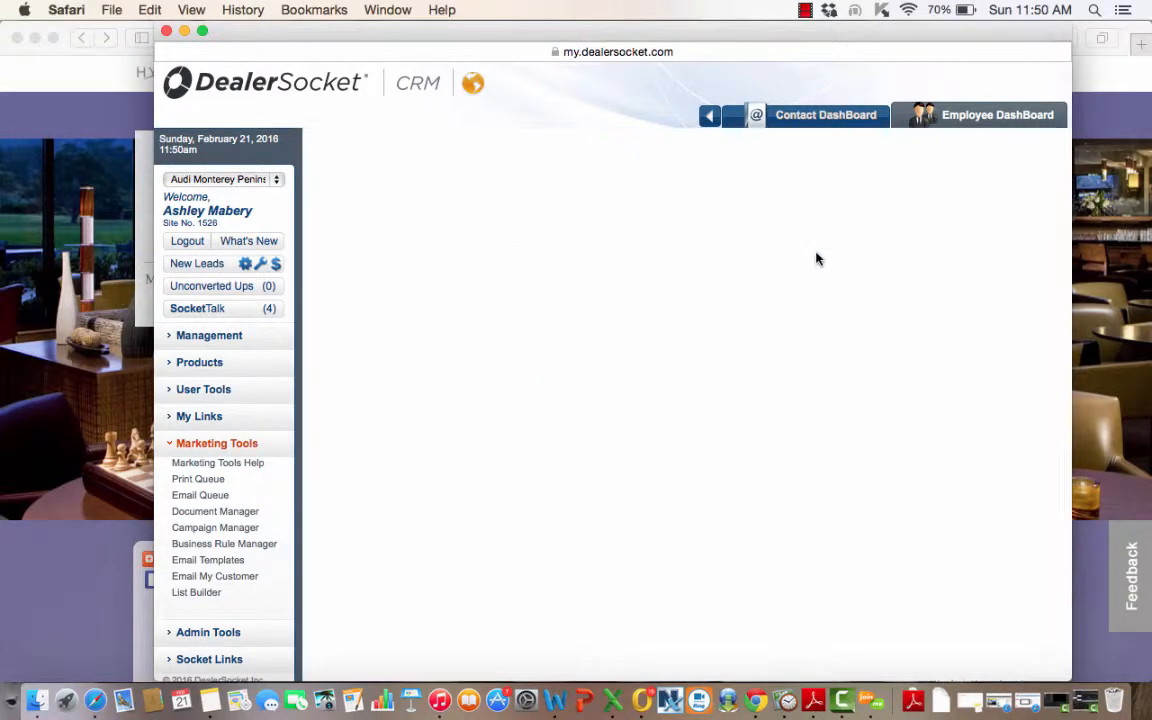
scroll(815, 259, down, 5)
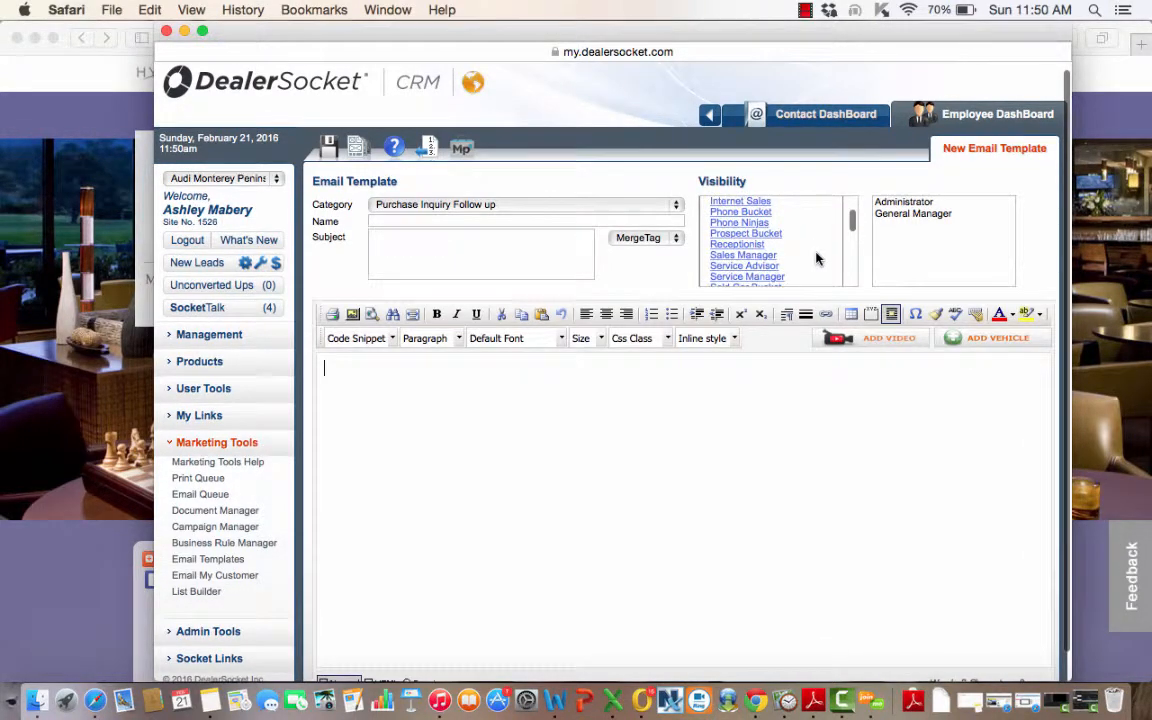
click(770, 255)
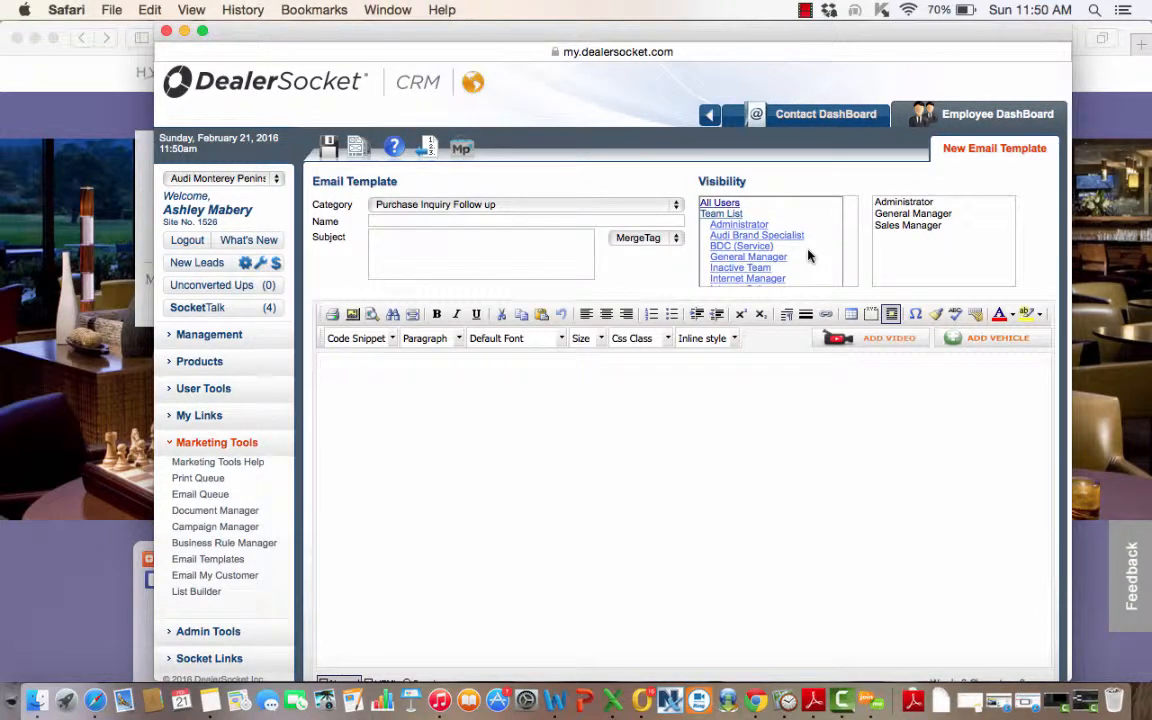
Name the template "Fresh Up - Manager Follow Up"
click(380, 217)
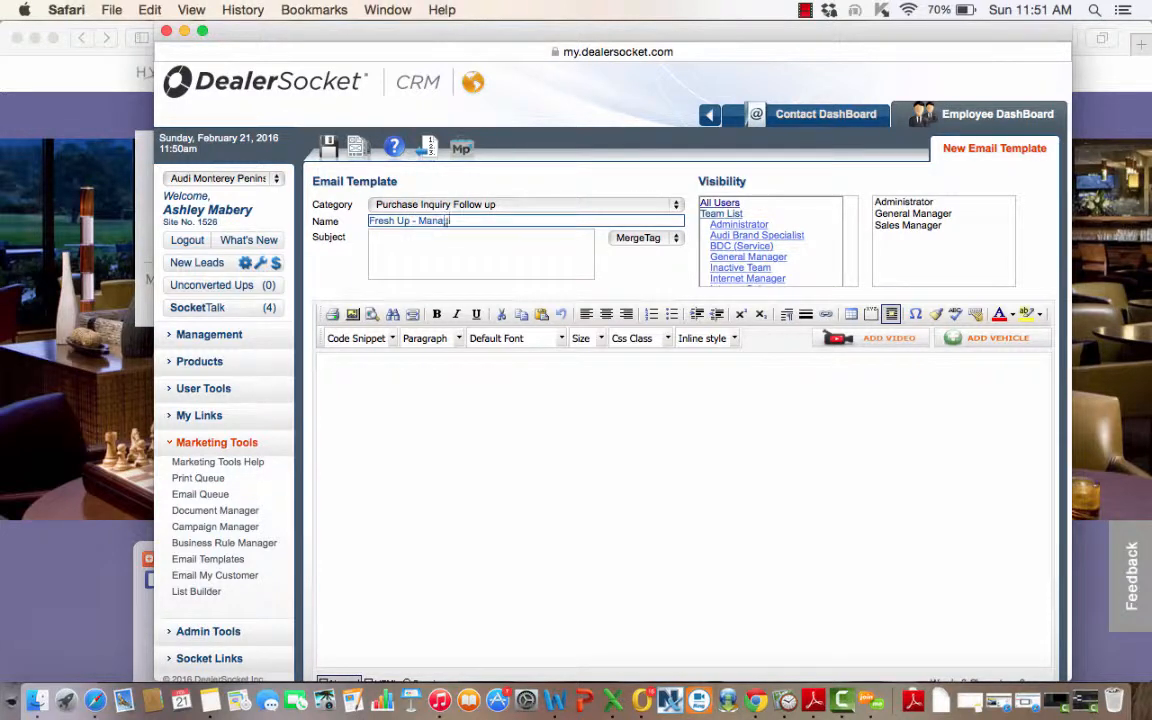
text(Fu)
click(502, 247)
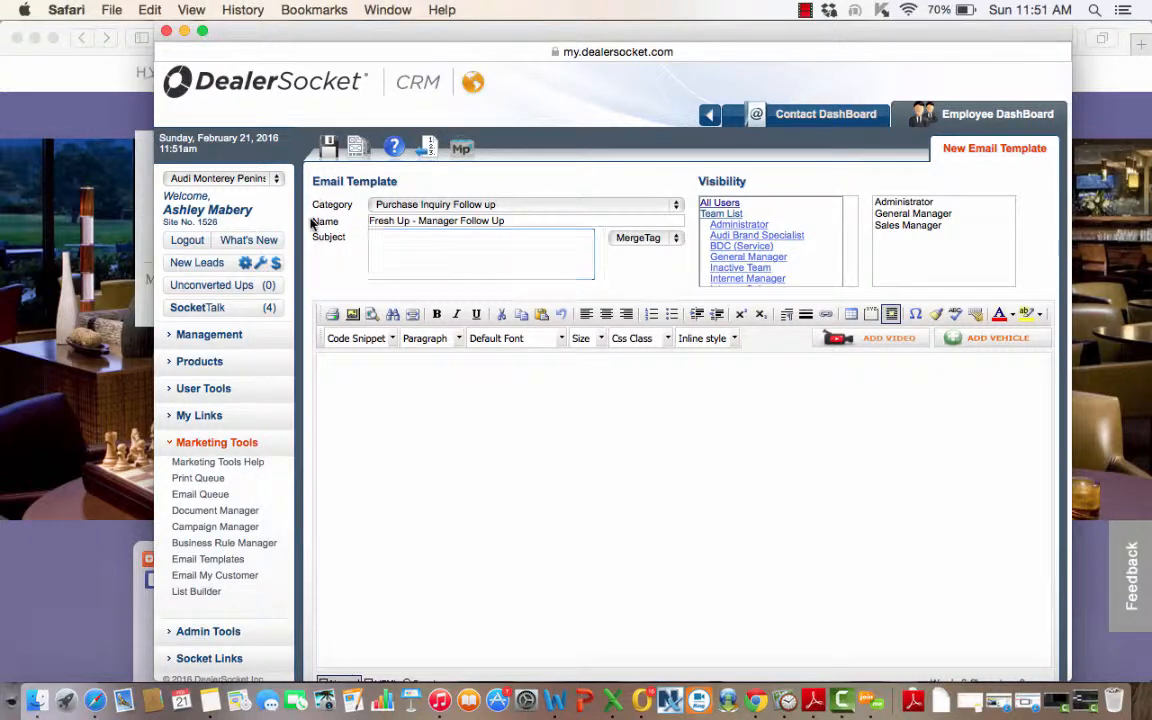
Move the template window aside, switch to Outlook and download the pictures in the email titled "template"
mouse_move(311, 221)
mouse_down()
mouse_move(360, 222)
mouse_move(304, 238)
mouse_up()
click(358, 239)
click(308, 212)
click(412, 399)
click(36, 38)
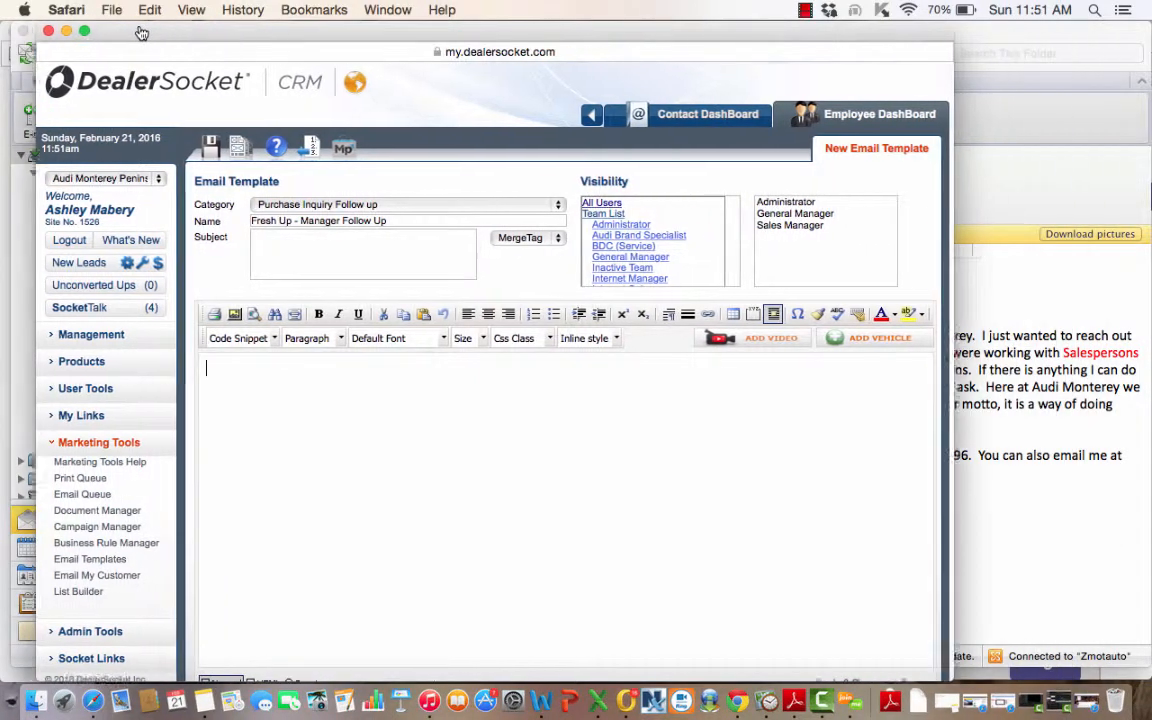
drag(268, 24, 96, 24)
click(970, 525)
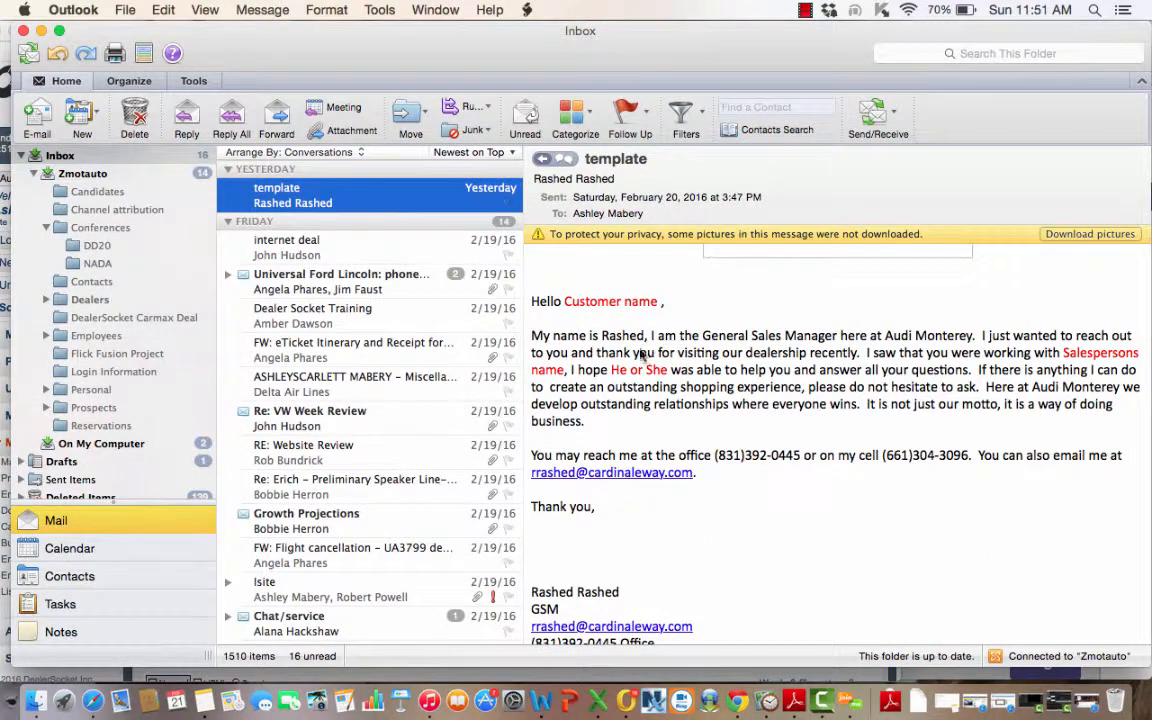
scroll(688, 400, up, 2)
scroll(688, 399, up, 2)
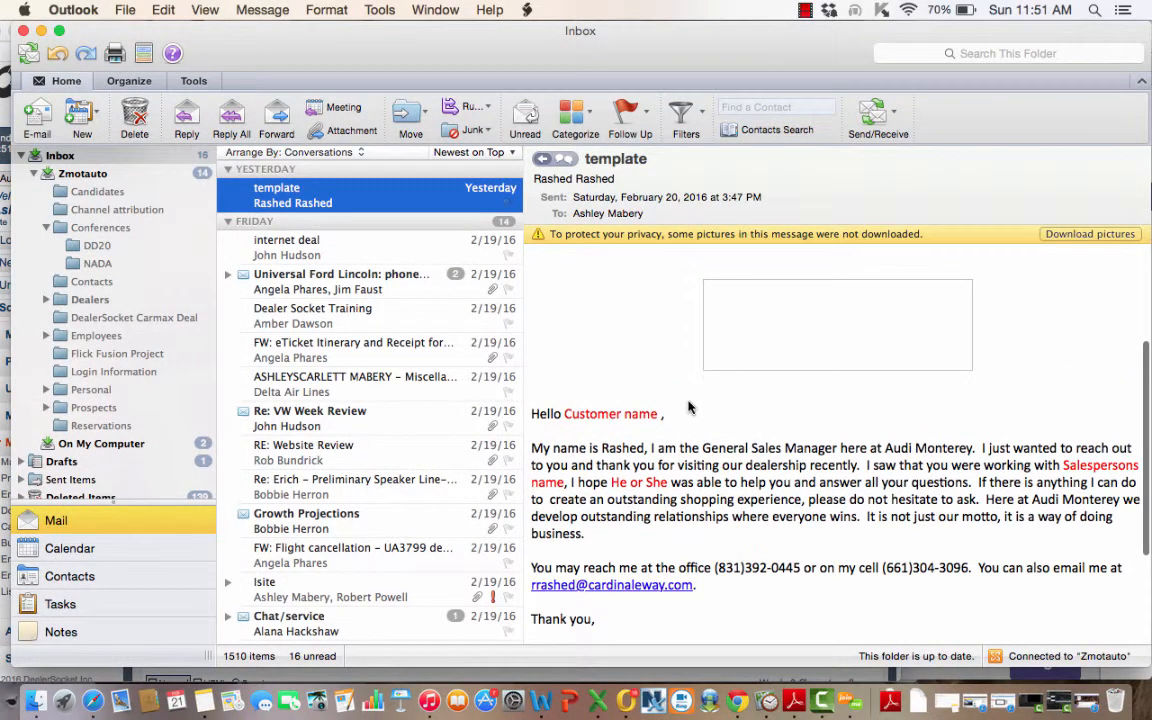
click(1062, 234)
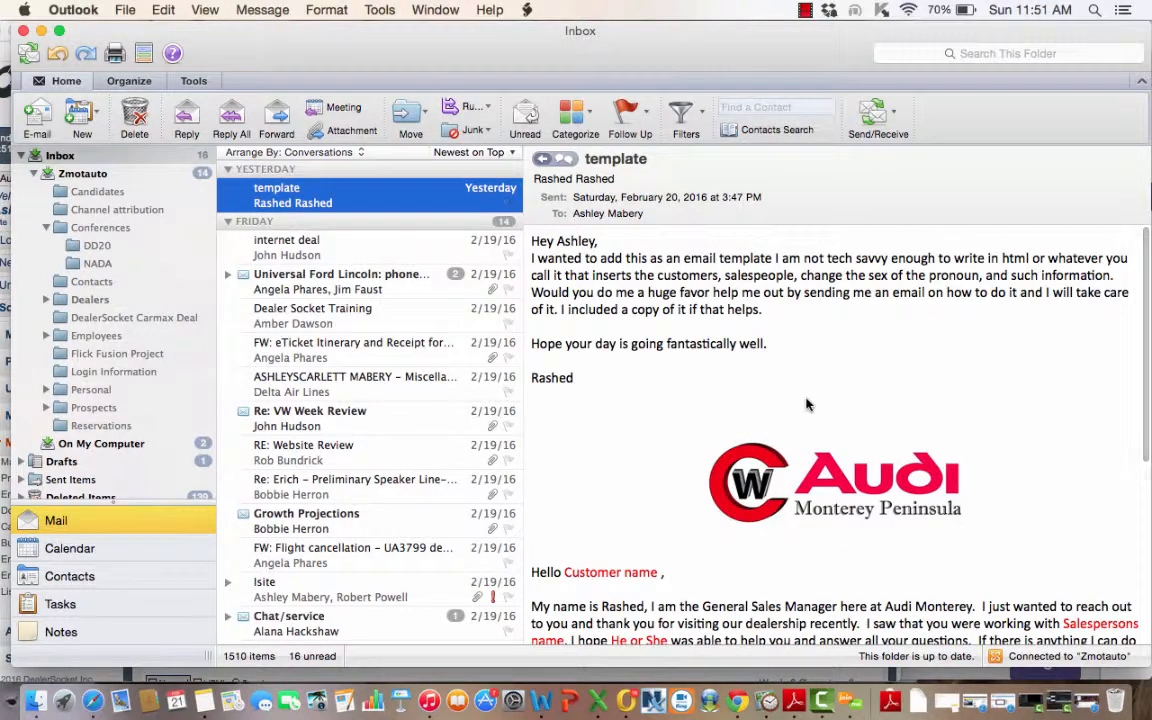
Copy the email text from the greeting through "Thank you," into the DealerSocket template body and add a blank line above the greeting
scroll(770, 467, down, 1)
scroll(770, 467, down, 5)
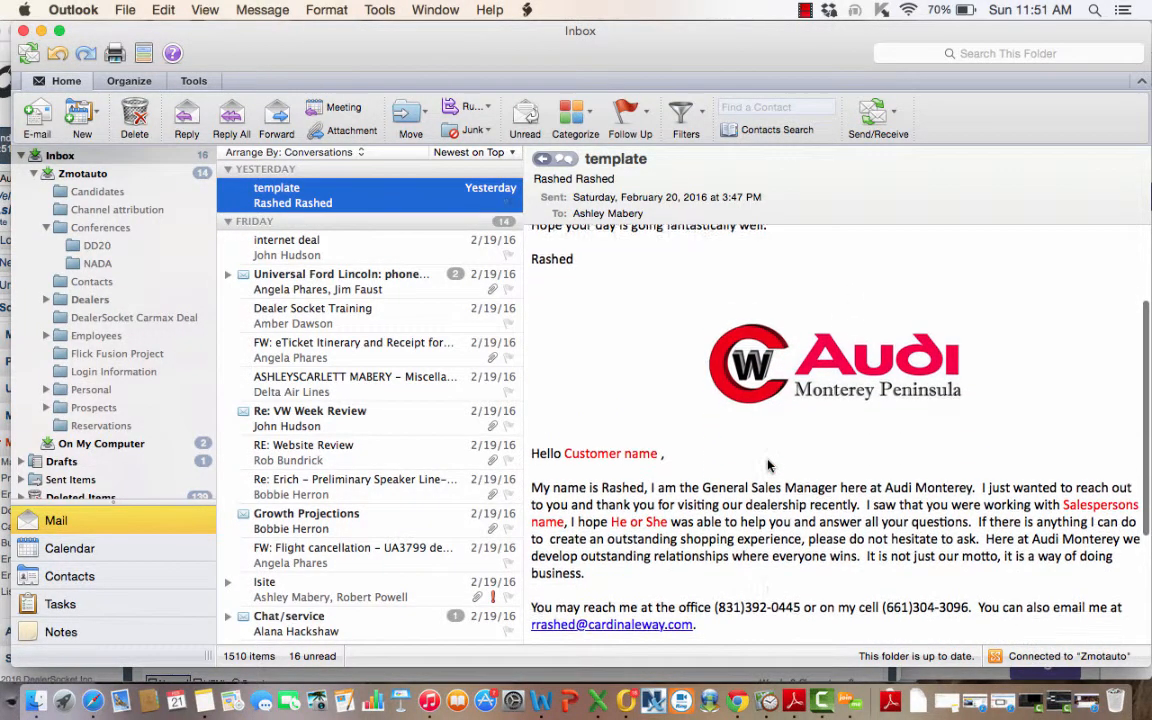
drag(597, 524, 521, 313)
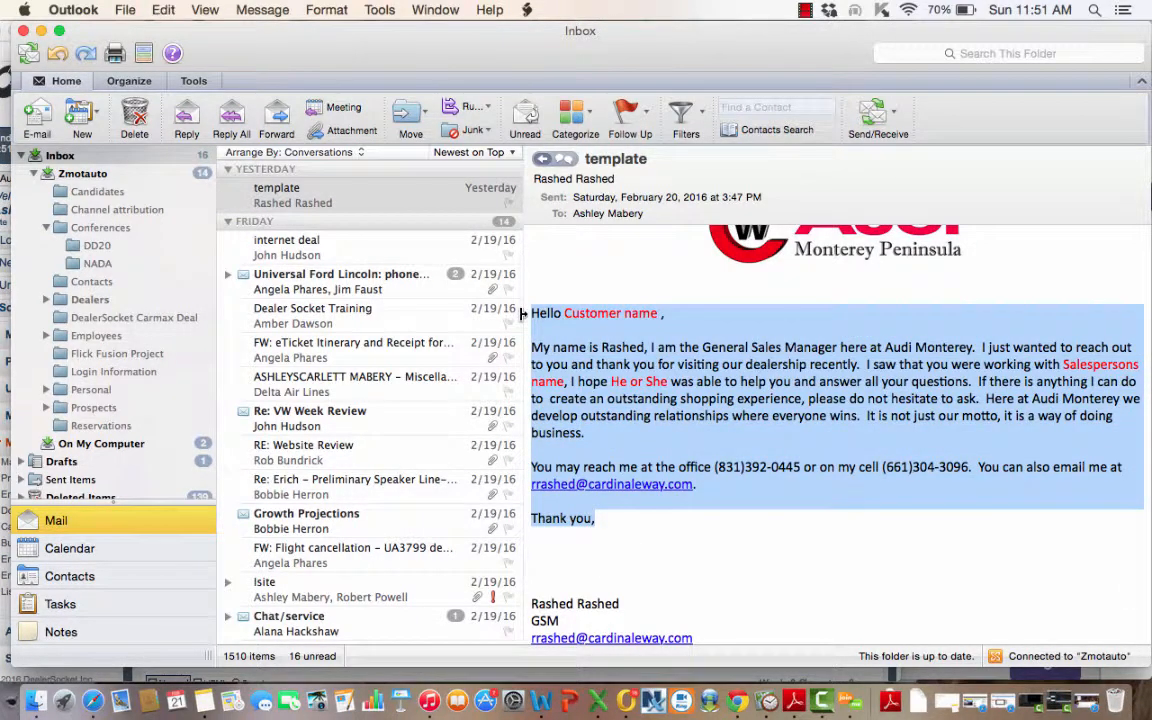
click(41, 31)
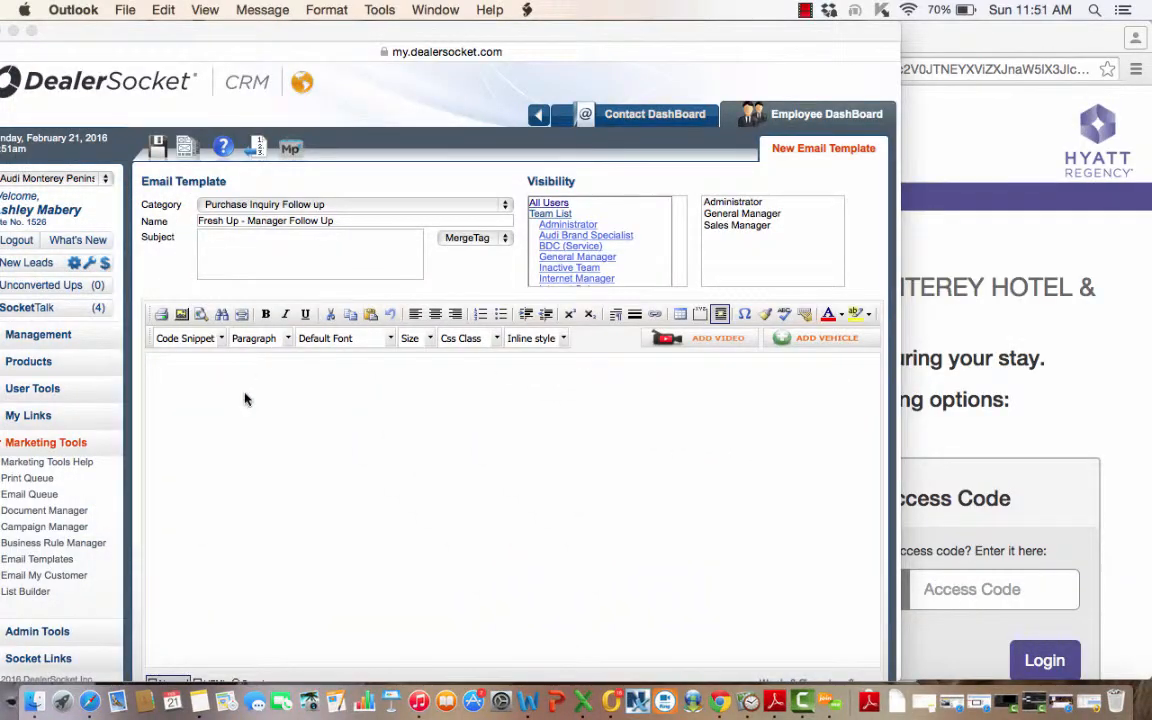
click(244, 395)
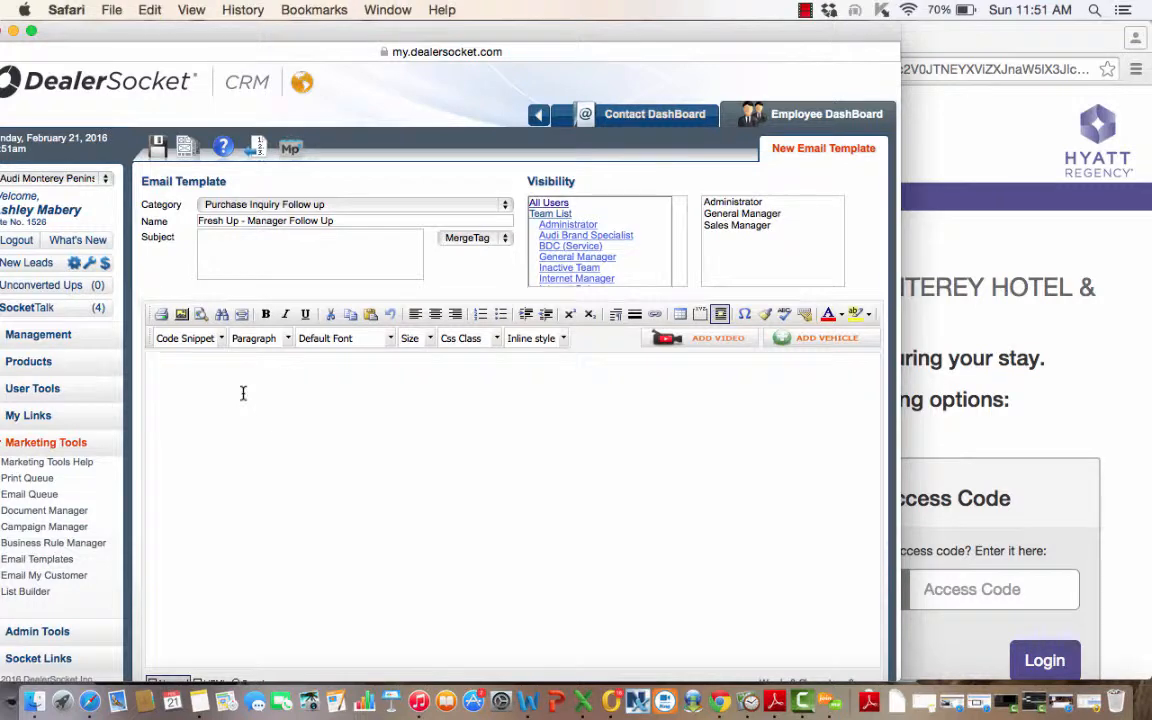
key(super+v)
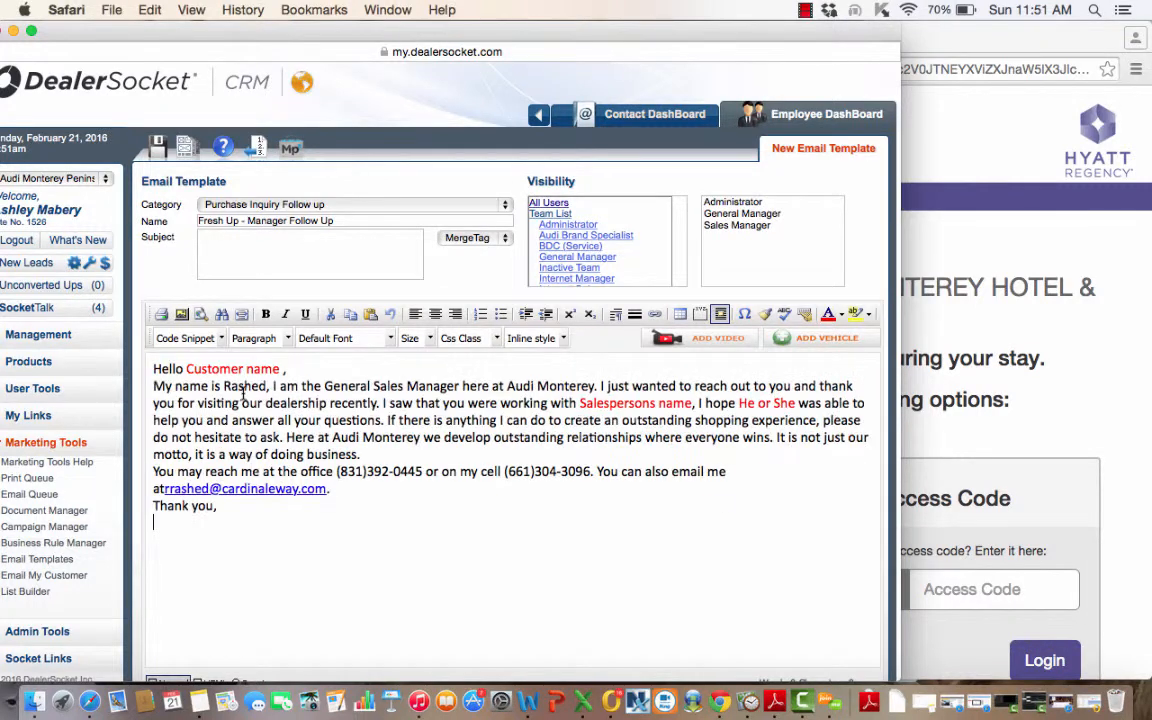
click(150, 369)
key(Return)
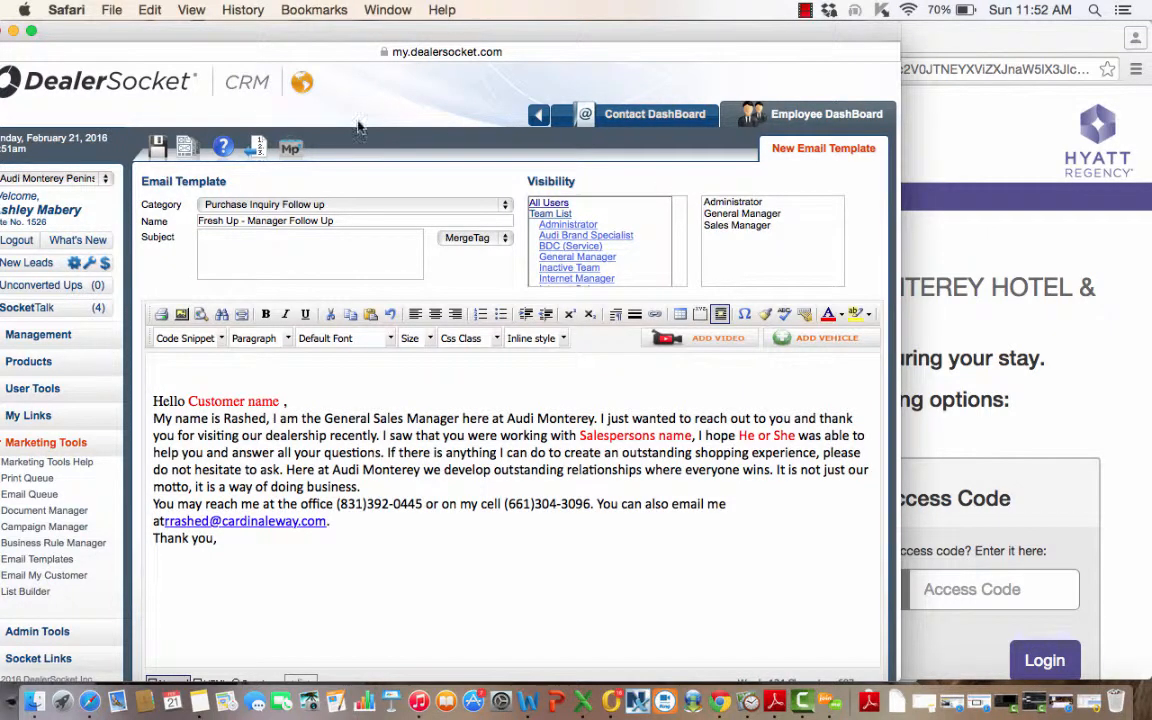
Open the image library for the template body and look through it for the Audi Monterey Peninsula logo
click(183, 316)
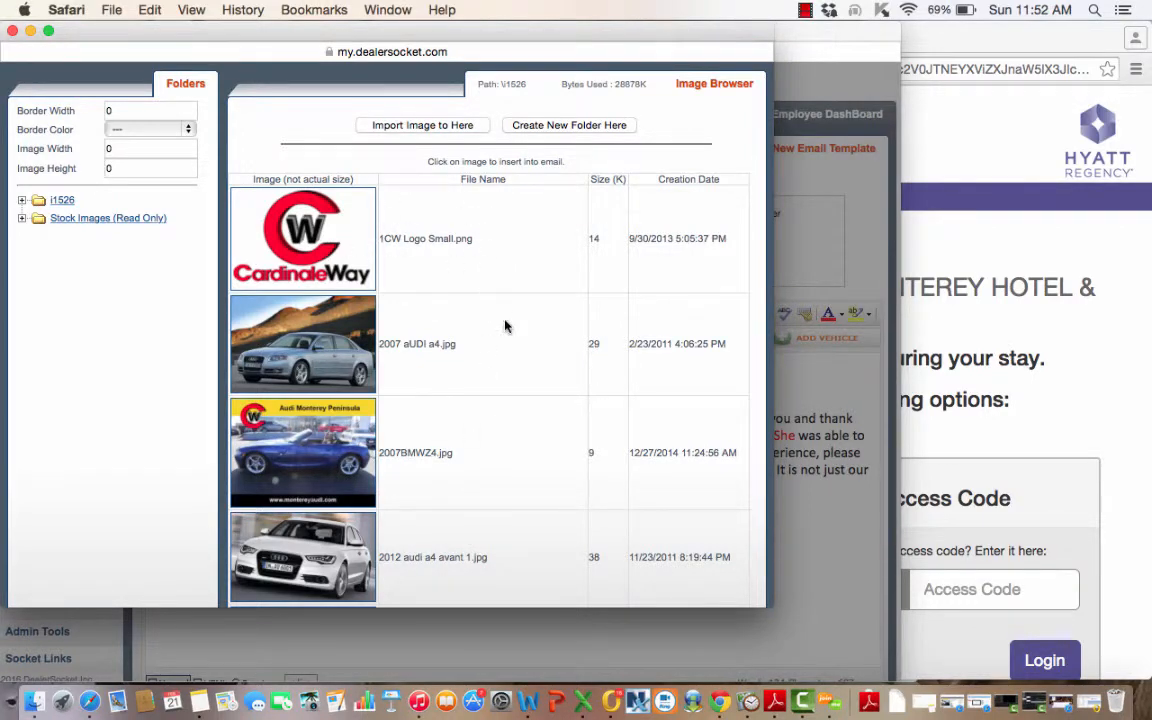
scroll(506, 327, down, 10)
scroll(506, 326, down, 10)
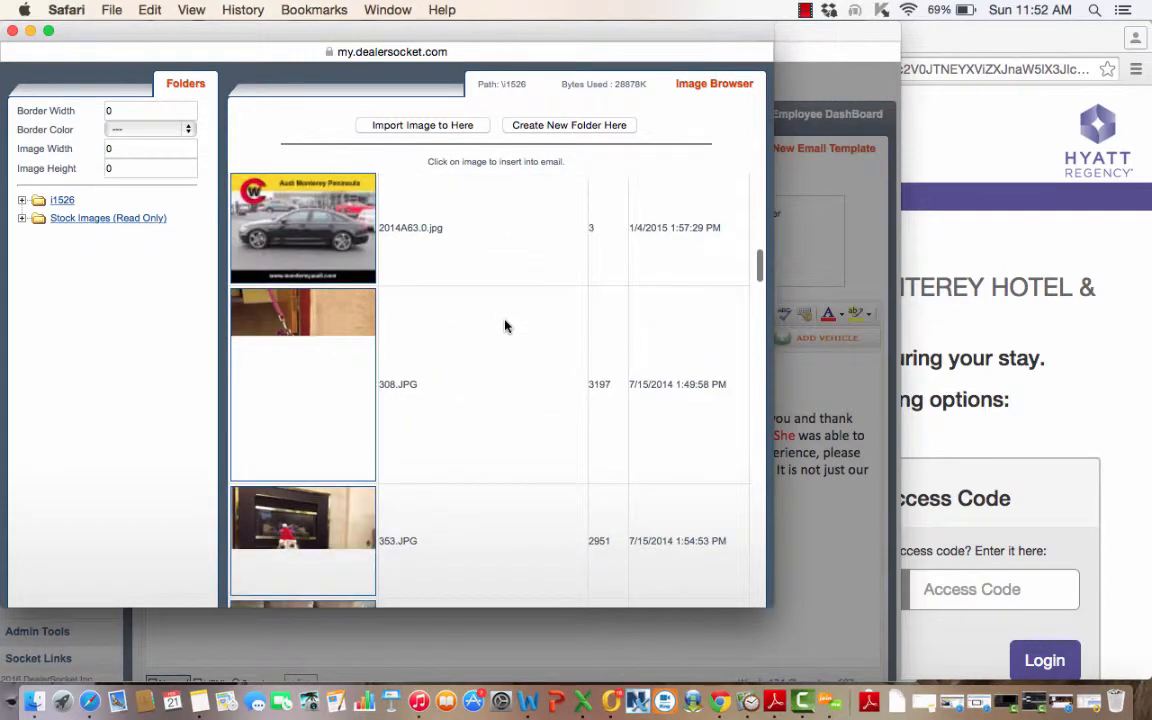
scroll(506, 326, down, 10)
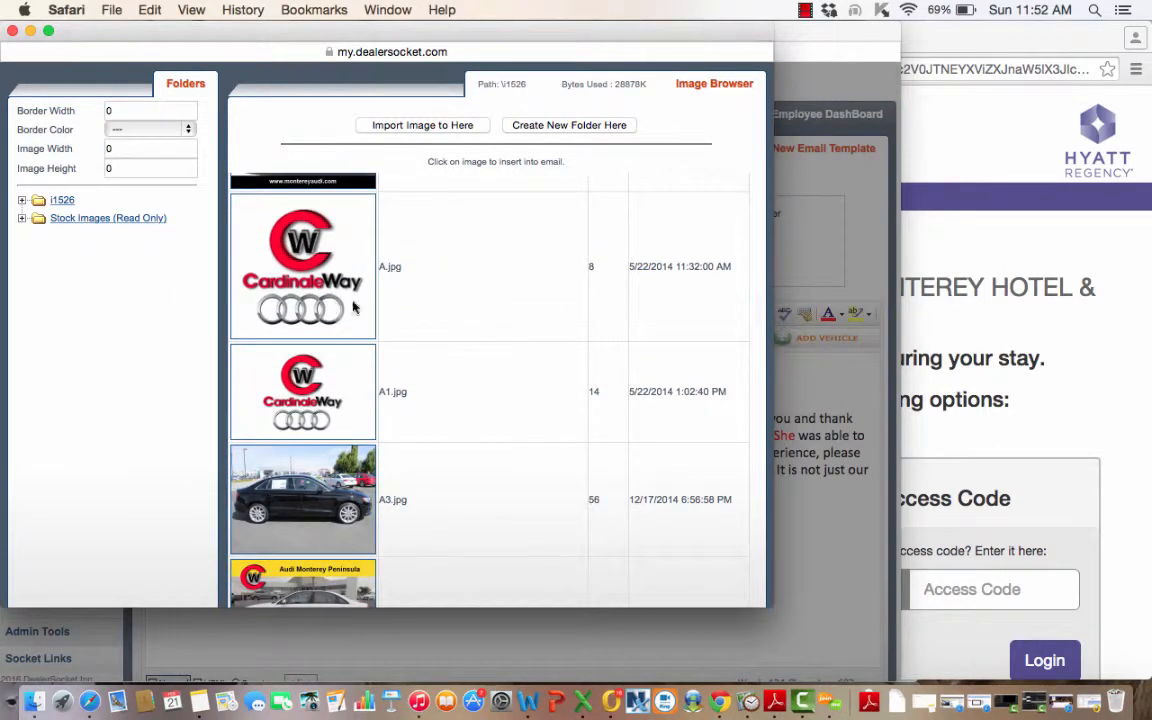
scroll(514, 386, down, 10)
scroll(516, 387, down, 10)
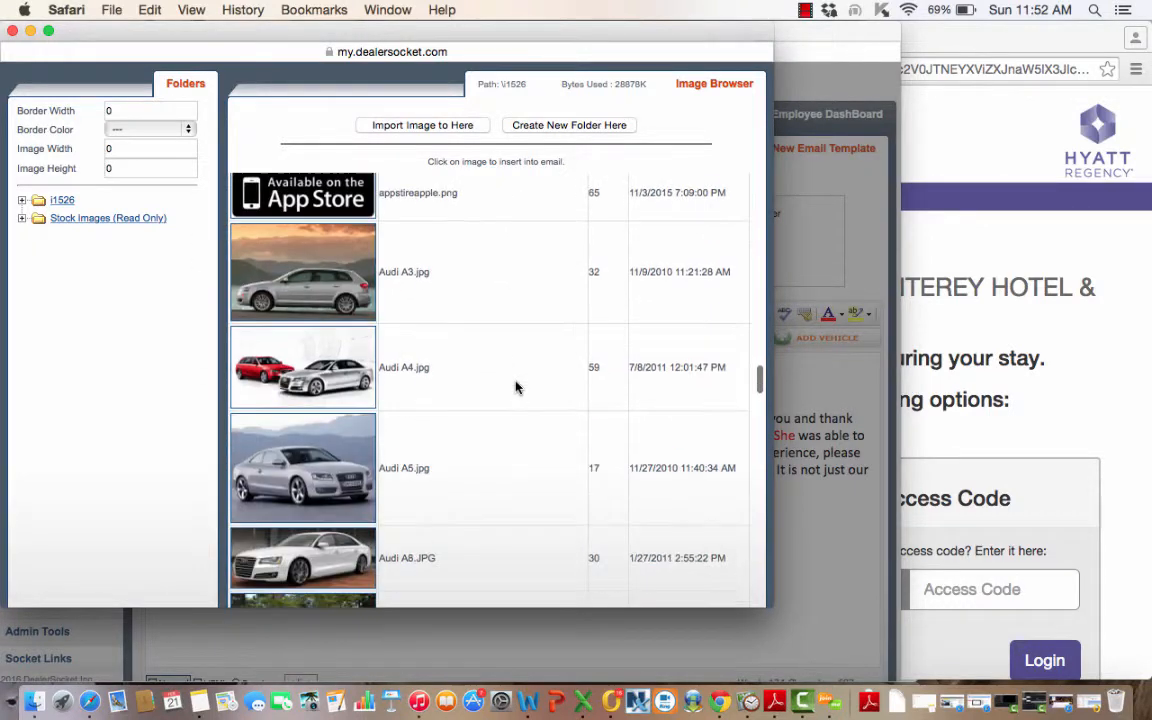
scroll(520, 386, down, 5)
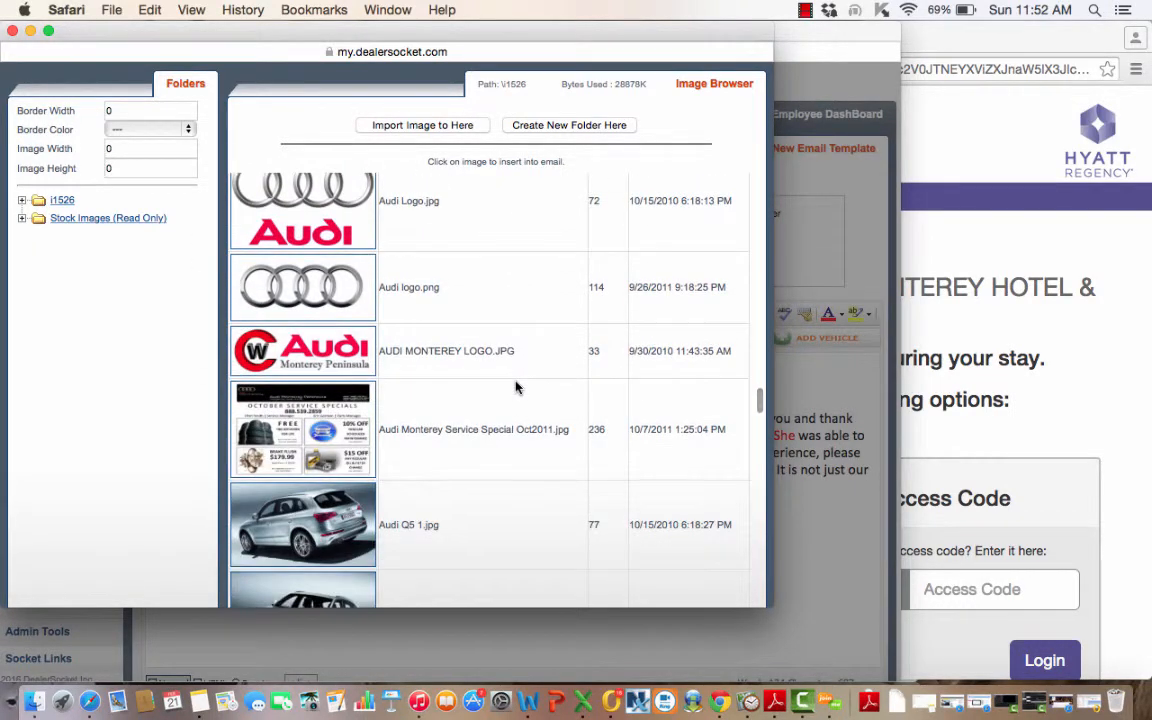
scroll(522, 386, down, 1)
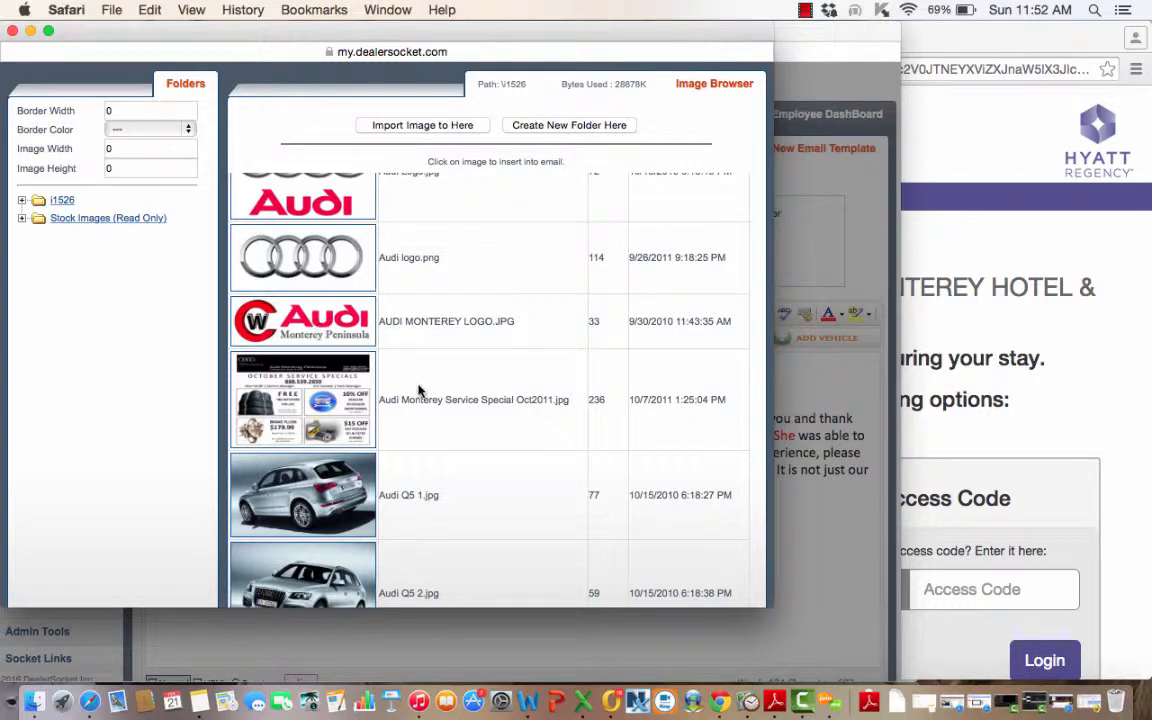
scroll(419, 390, down, 10)
scroll(419, 386, up, 8)
scroll(419, 388, up, 5)
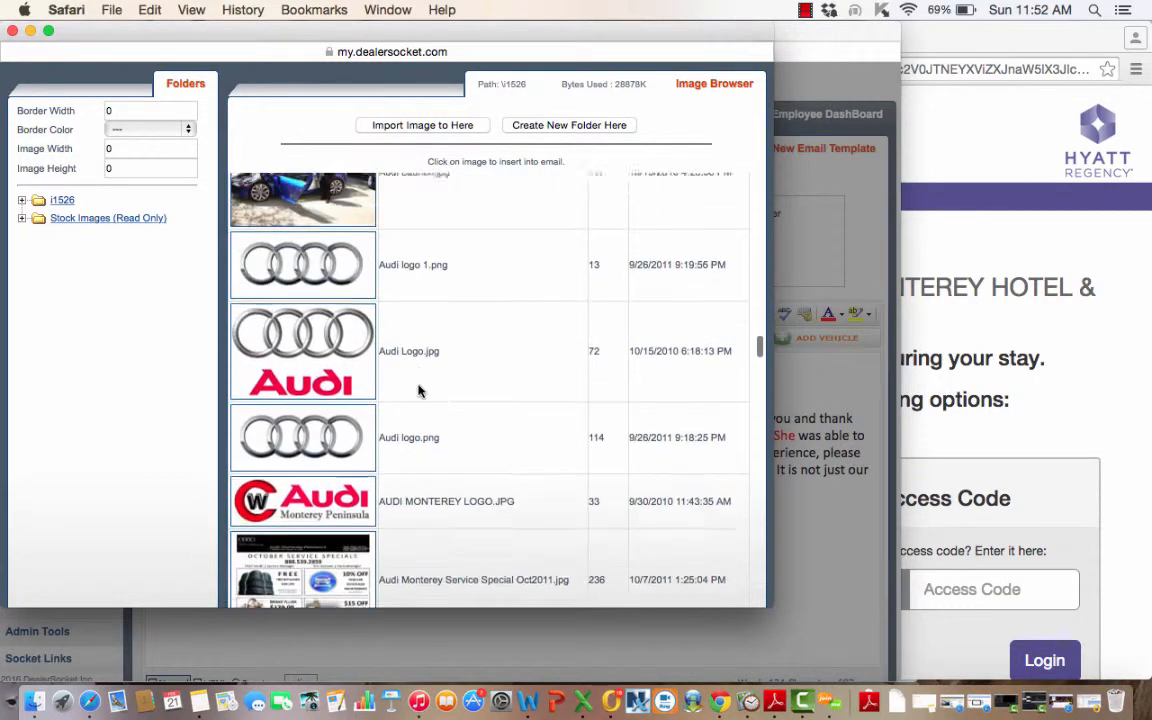
click(443, 126)
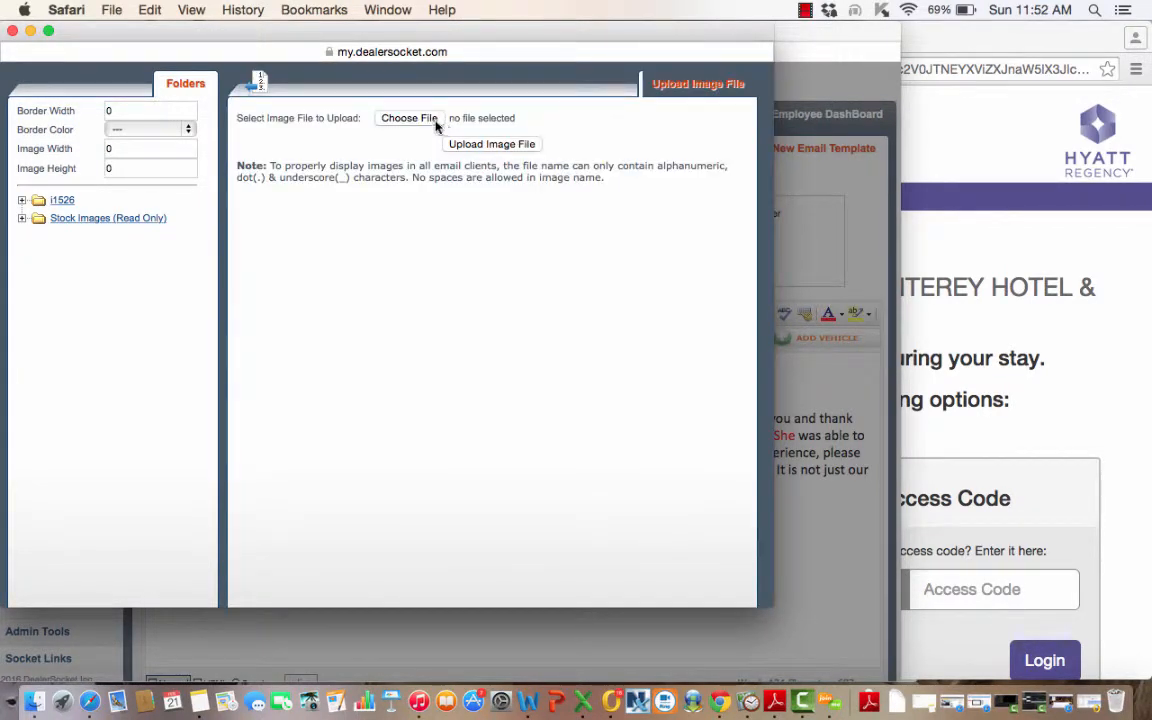
click(435, 120)
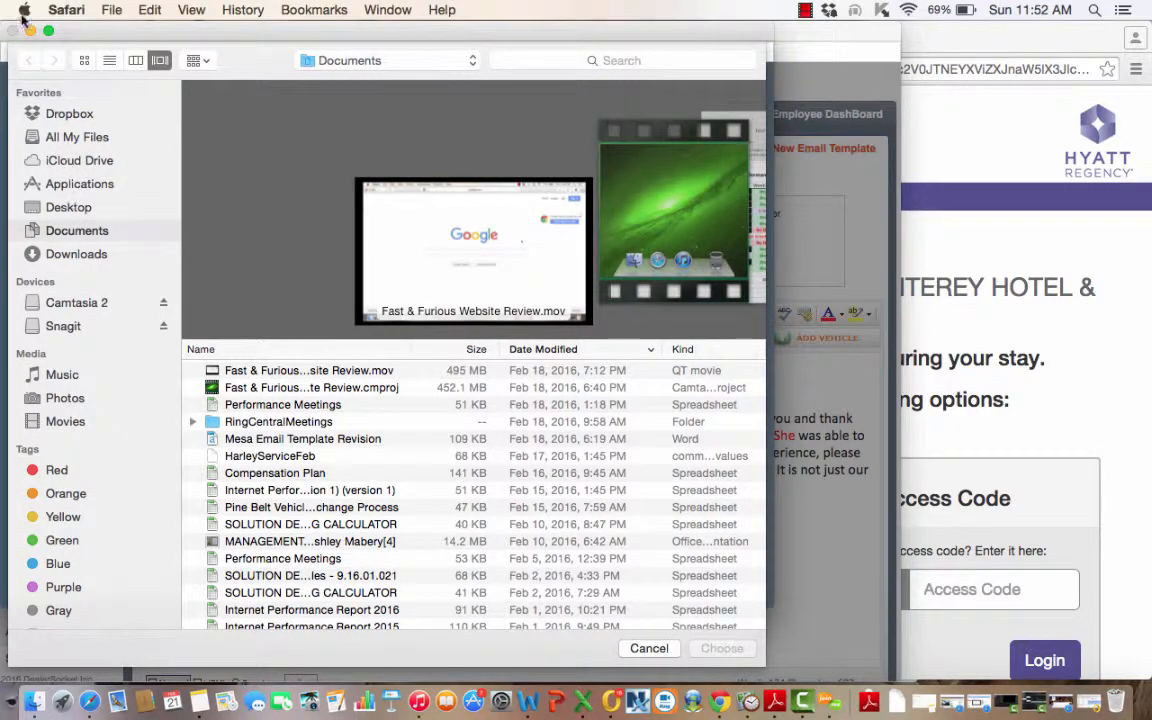
click(652, 648)
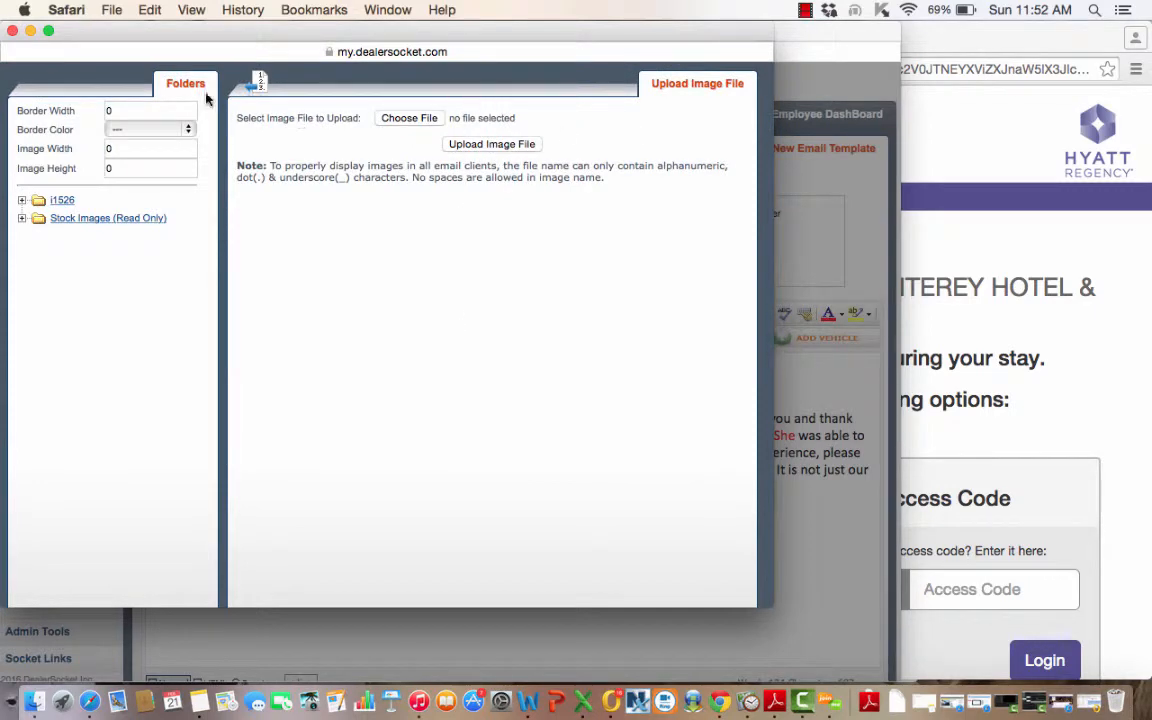
click(236, 80)
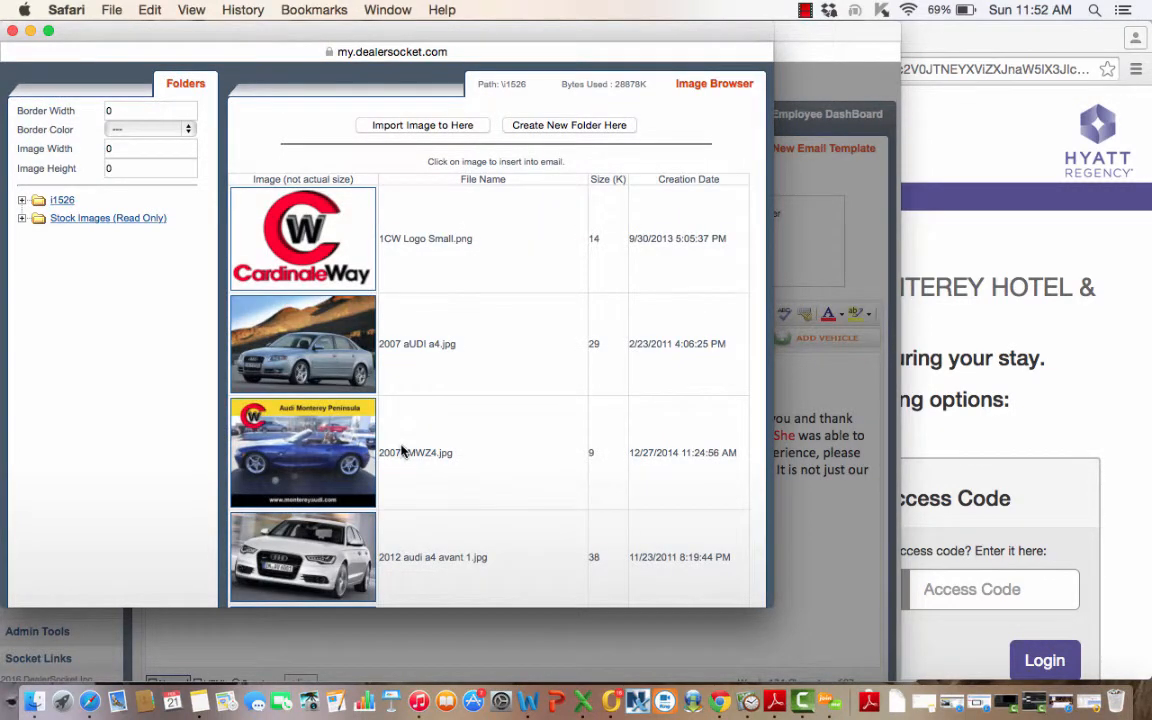
Insert the image AUDI MONTEREY LOGO.JPG above the greeting in the template body
scroll(401, 452, down, 20)
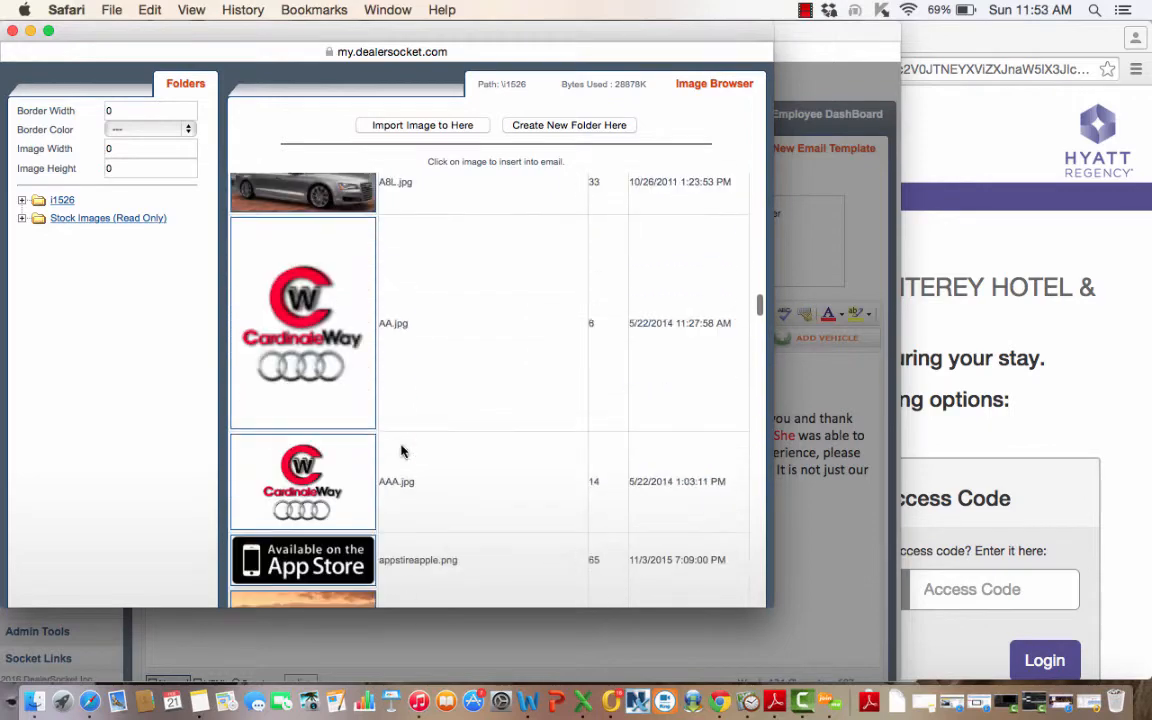
scroll(401, 452, down, 20)
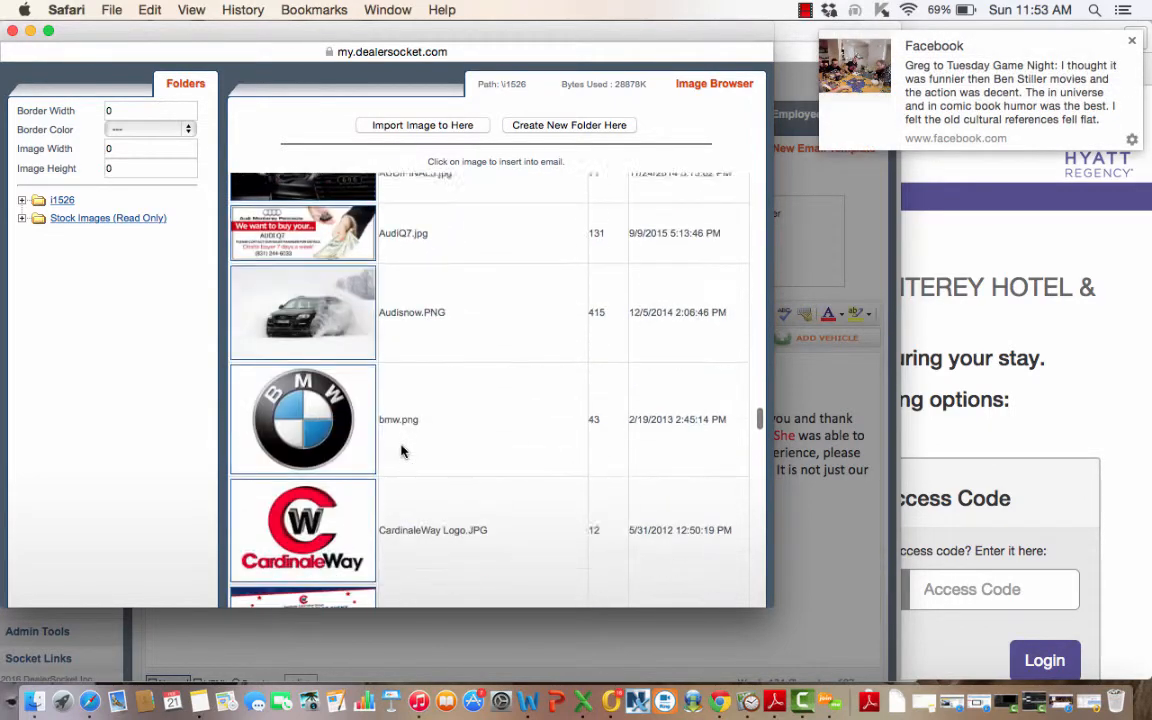
scroll(401, 452, down, 10)
scroll(401, 452, up, 15)
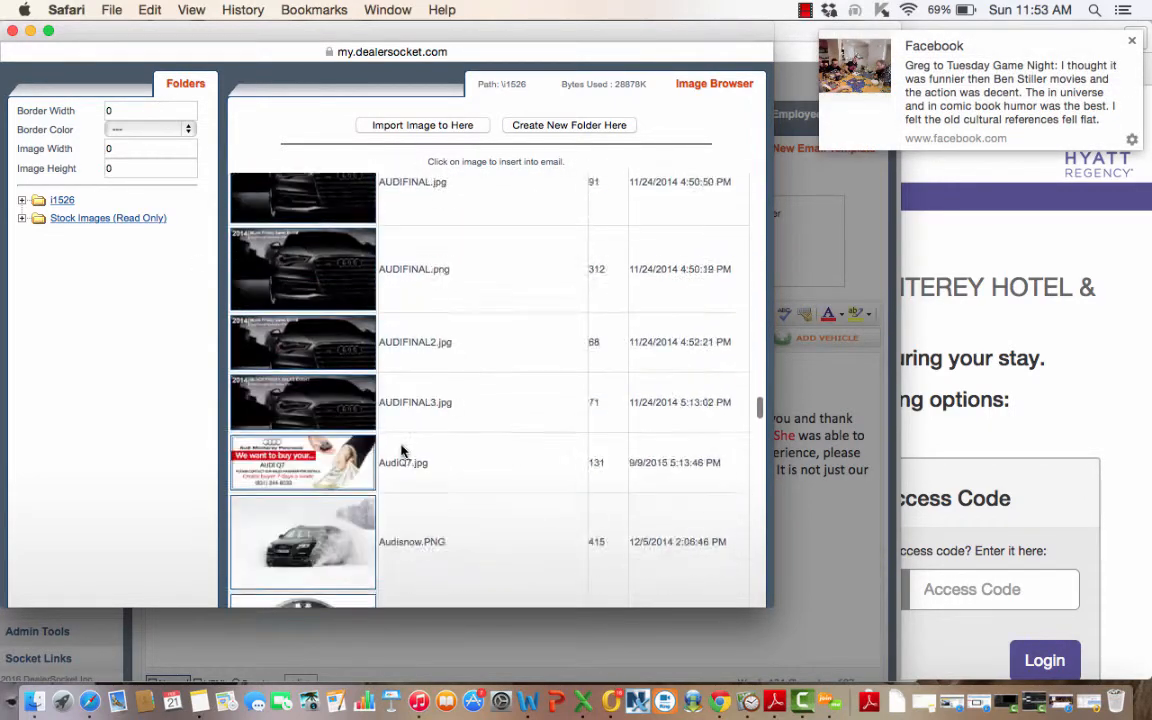
scroll(401, 452, up, 10)
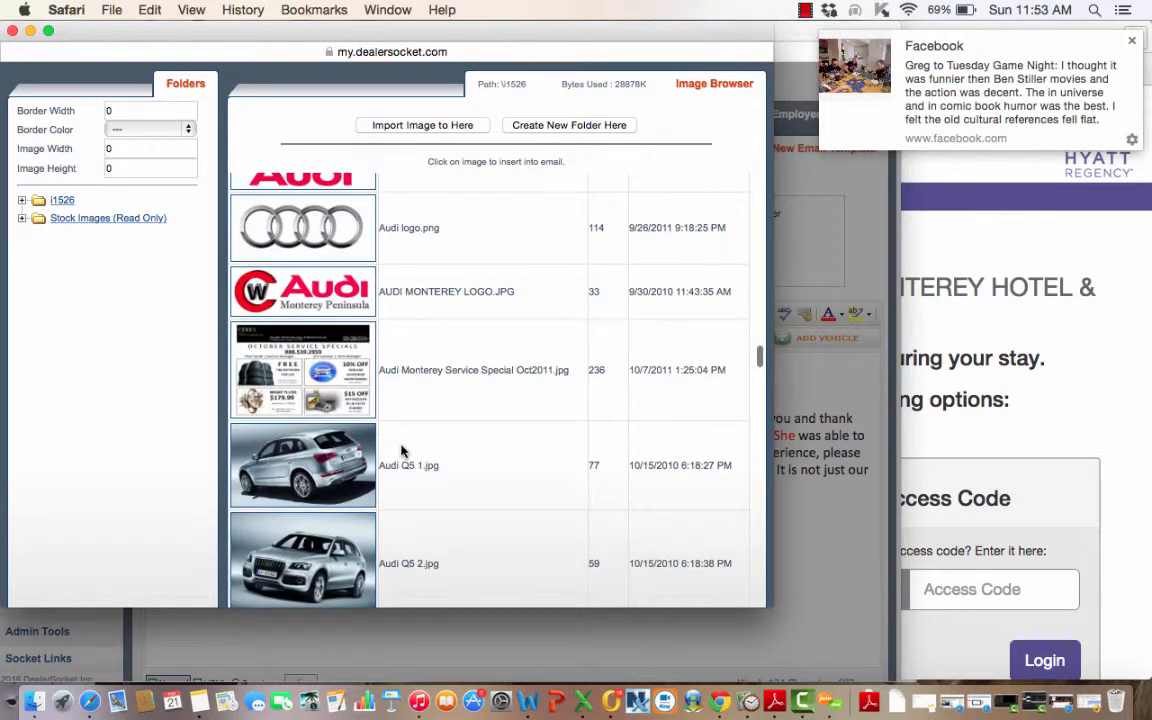
click(303, 280)
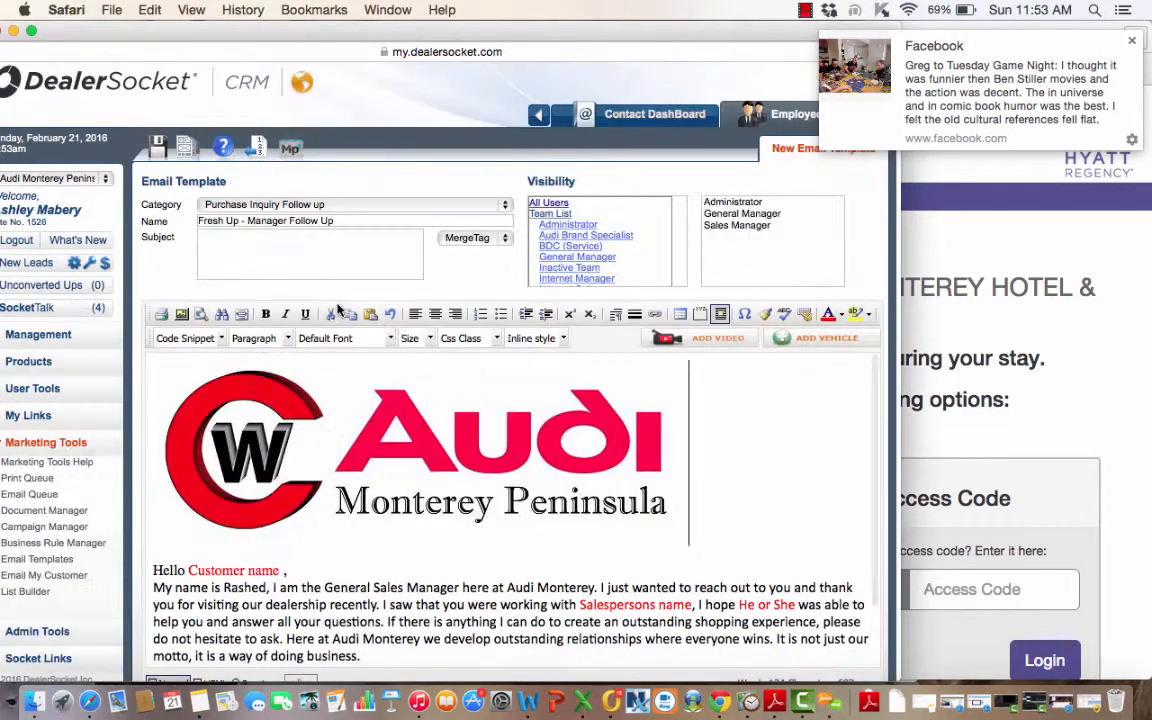
Open the inserted logo's image properties and set its width to 500 with proportions constrained
double_click(517, 423)
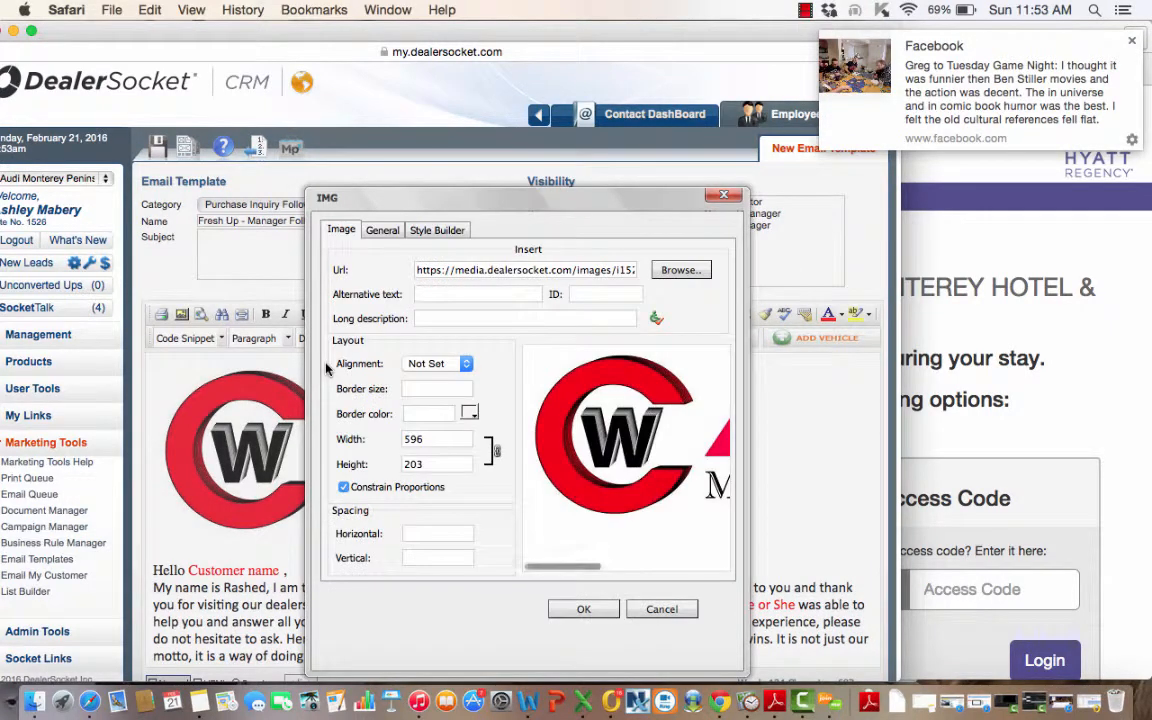
double_click(430, 441)
text(5)
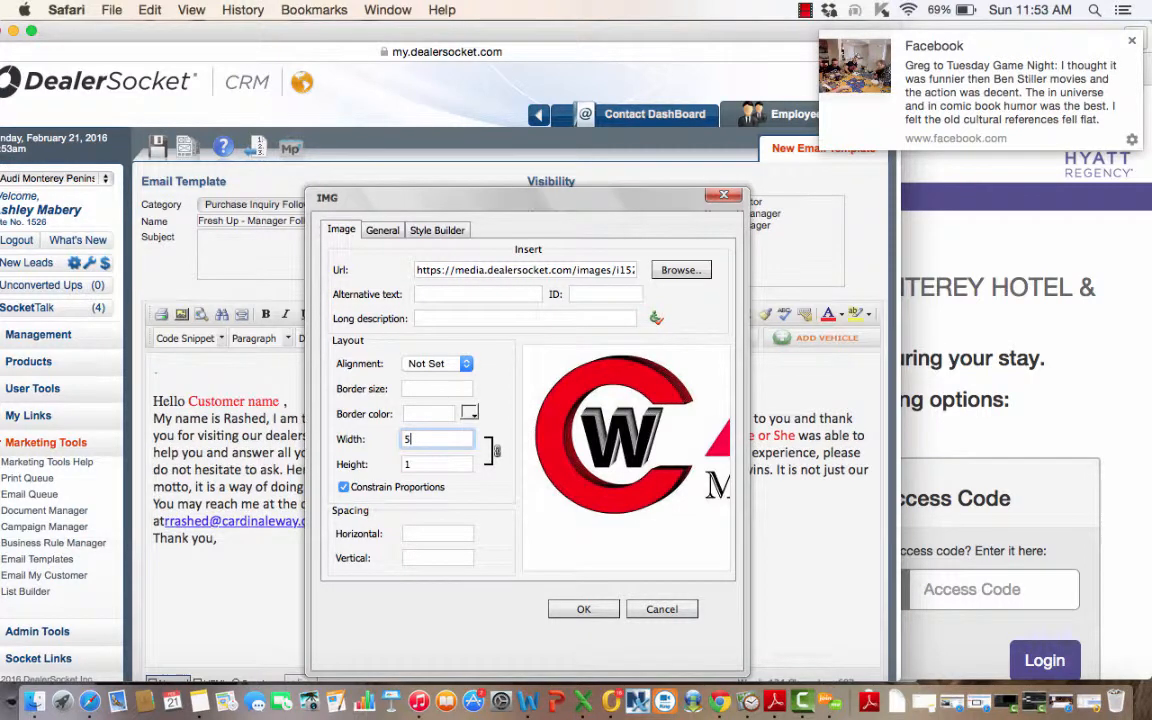
key(BackSpace)
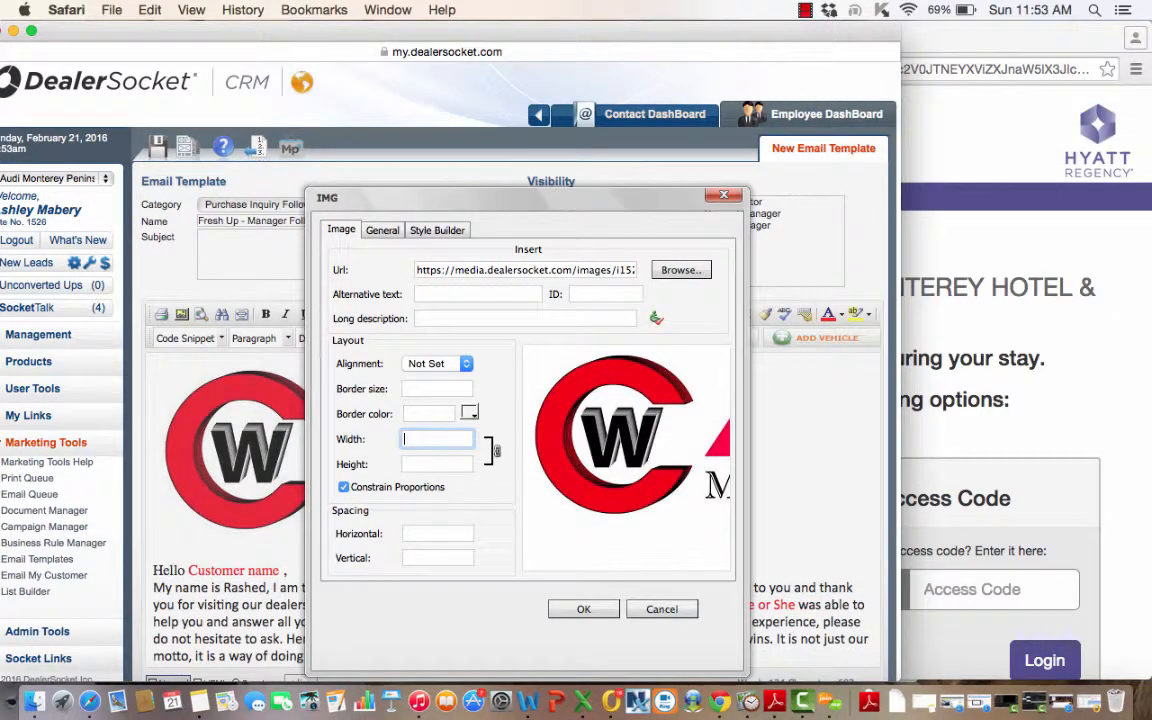
text(500)
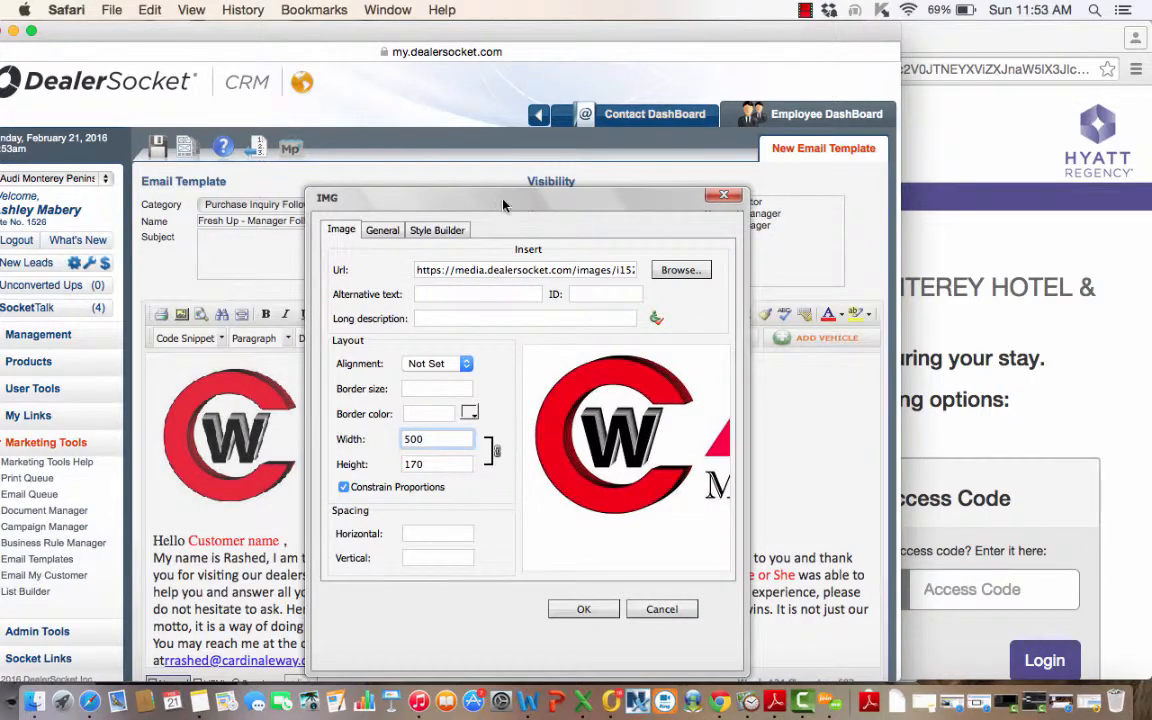
Move the image properties dialog off the logo and try a logo width of 450
drag(489, 195, 631, 157)
key(BackSpace)
key(BackSpace)
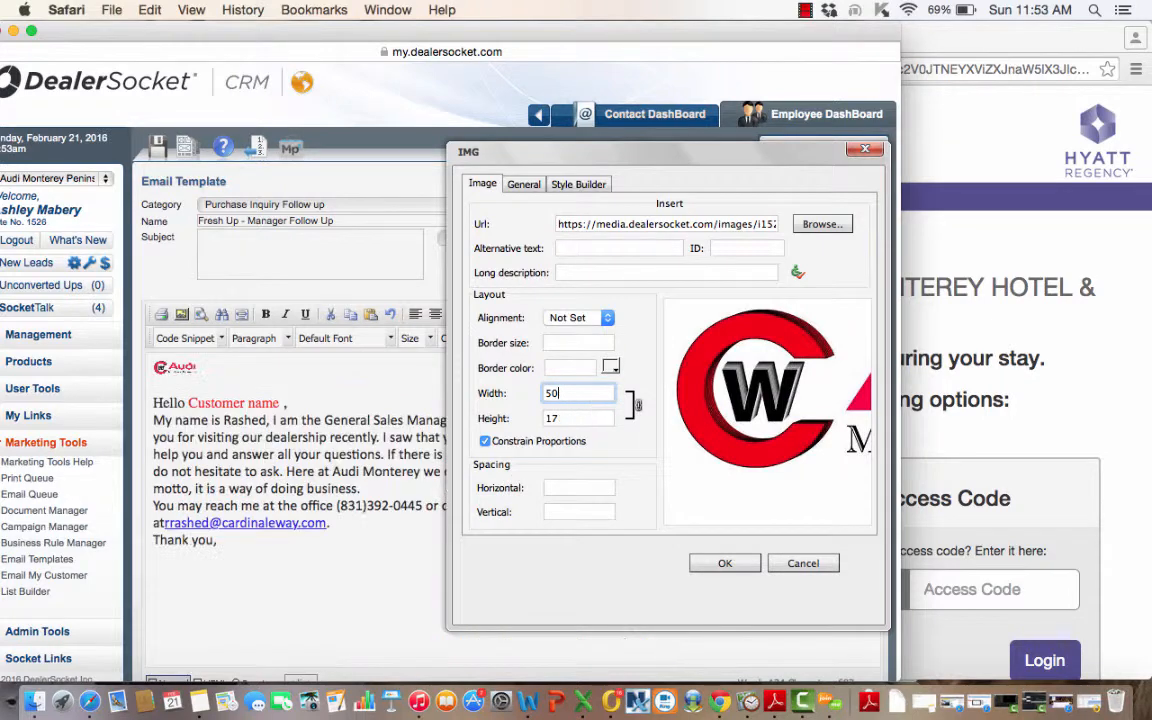
key(BackSpace)
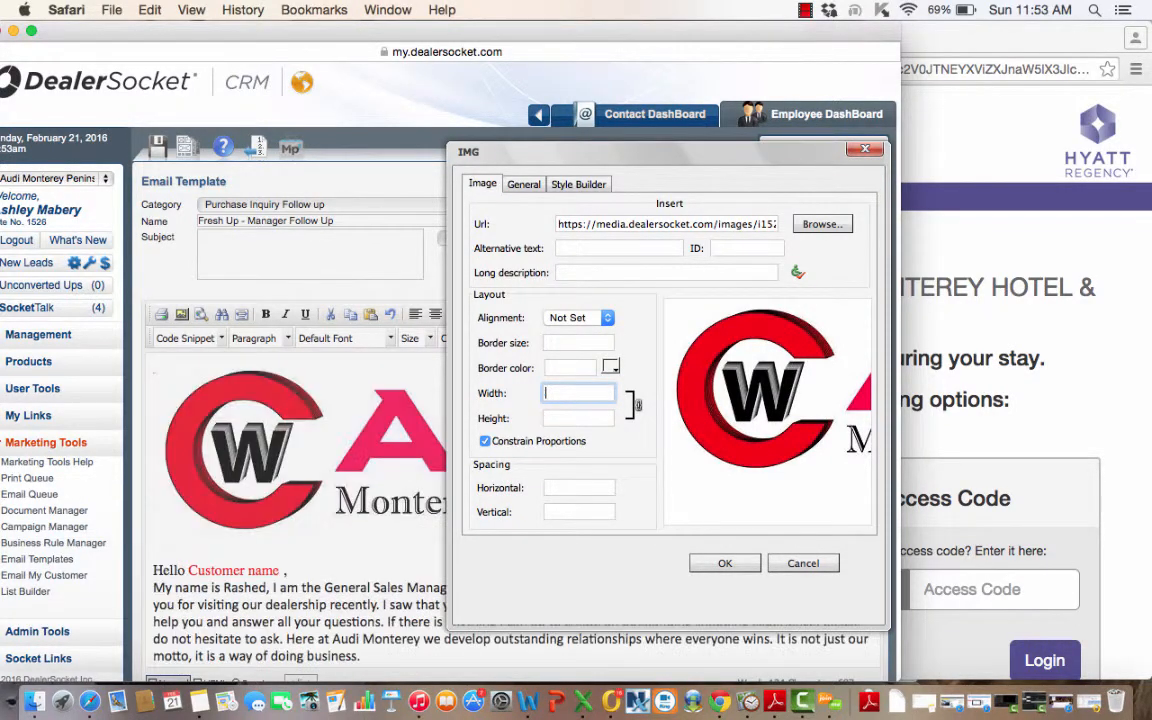
text(450)
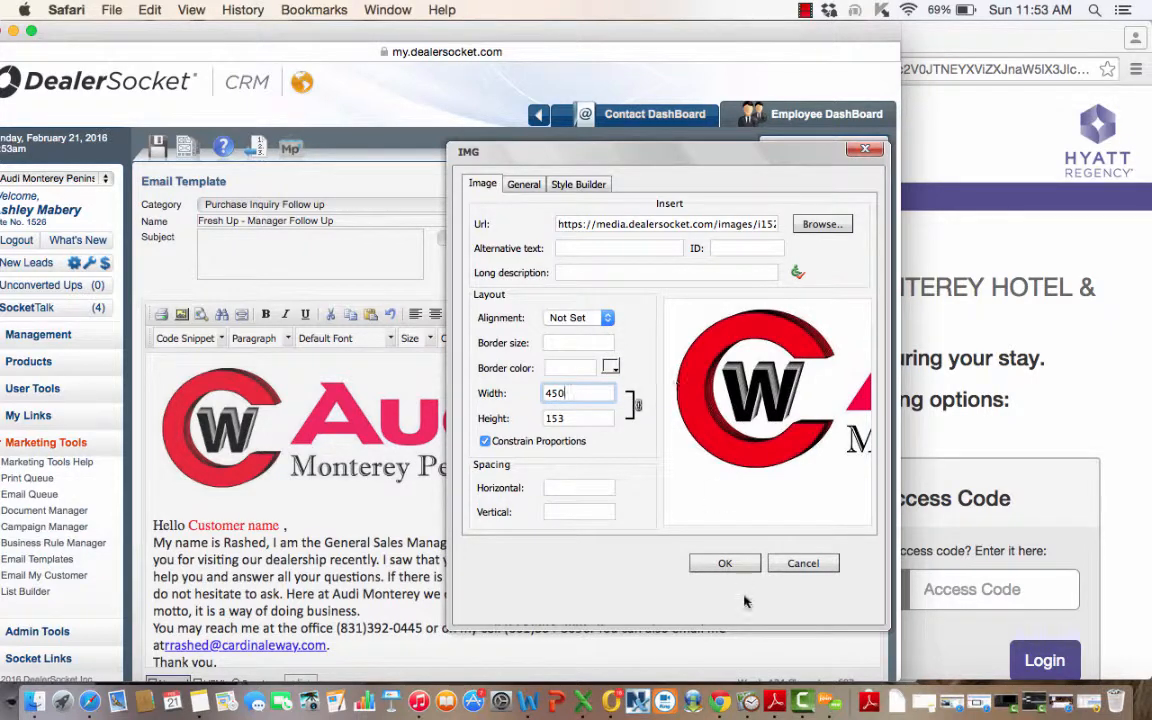
Set the logo's width to 400, apply the image properties and center the logo in the body
key(BackSpace)
key(BackSpace)
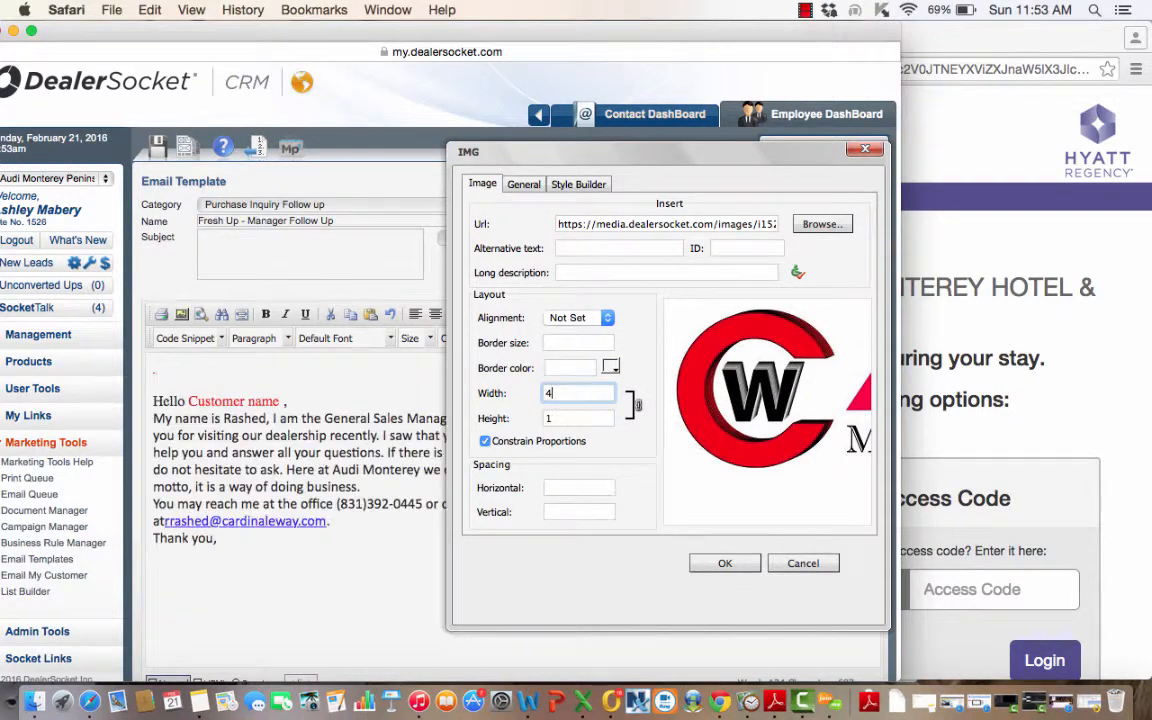
text(00)
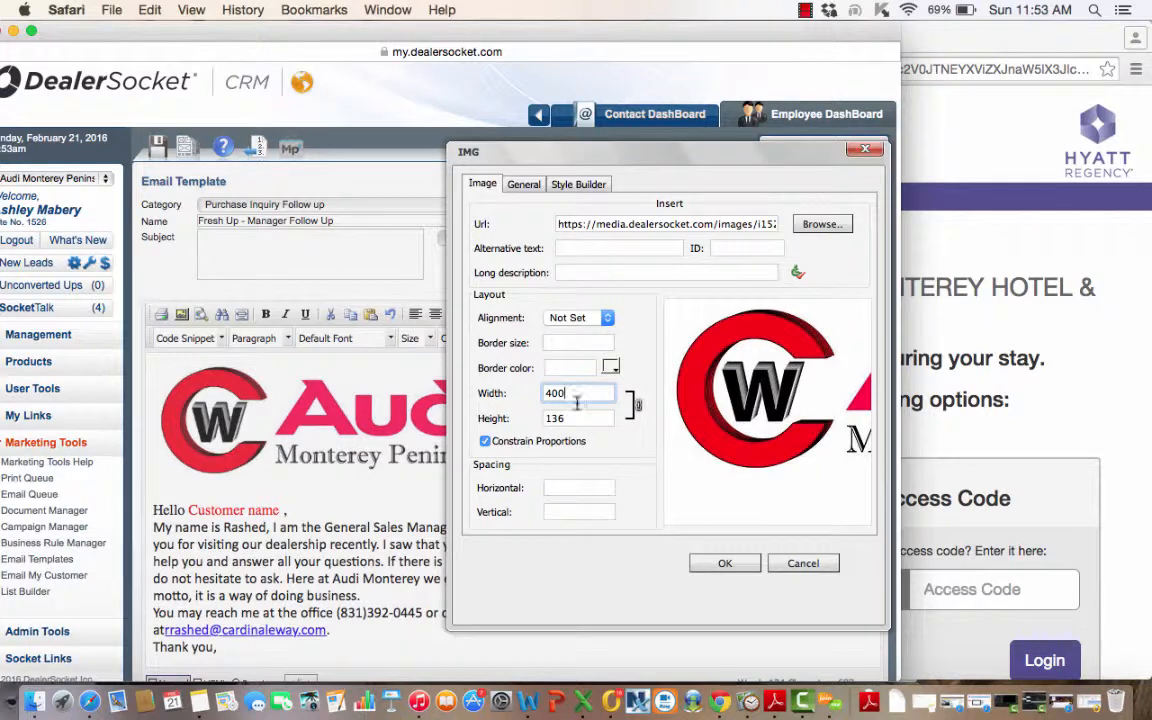
click(727, 562)
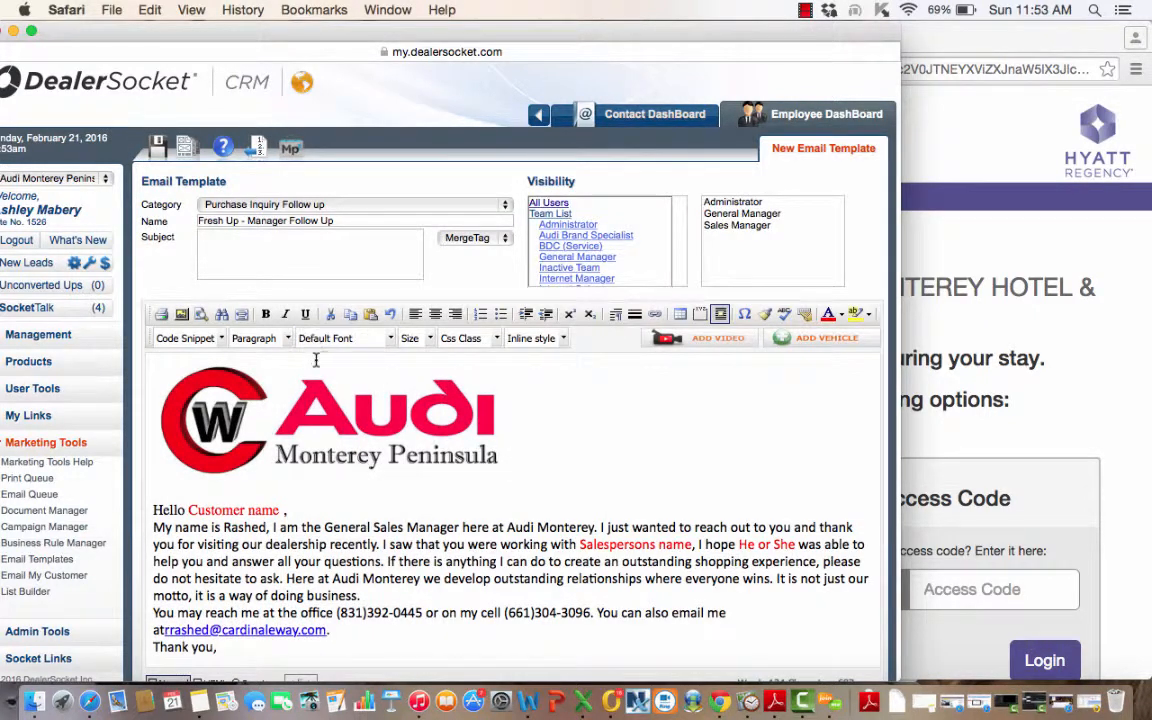
click(435, 316)
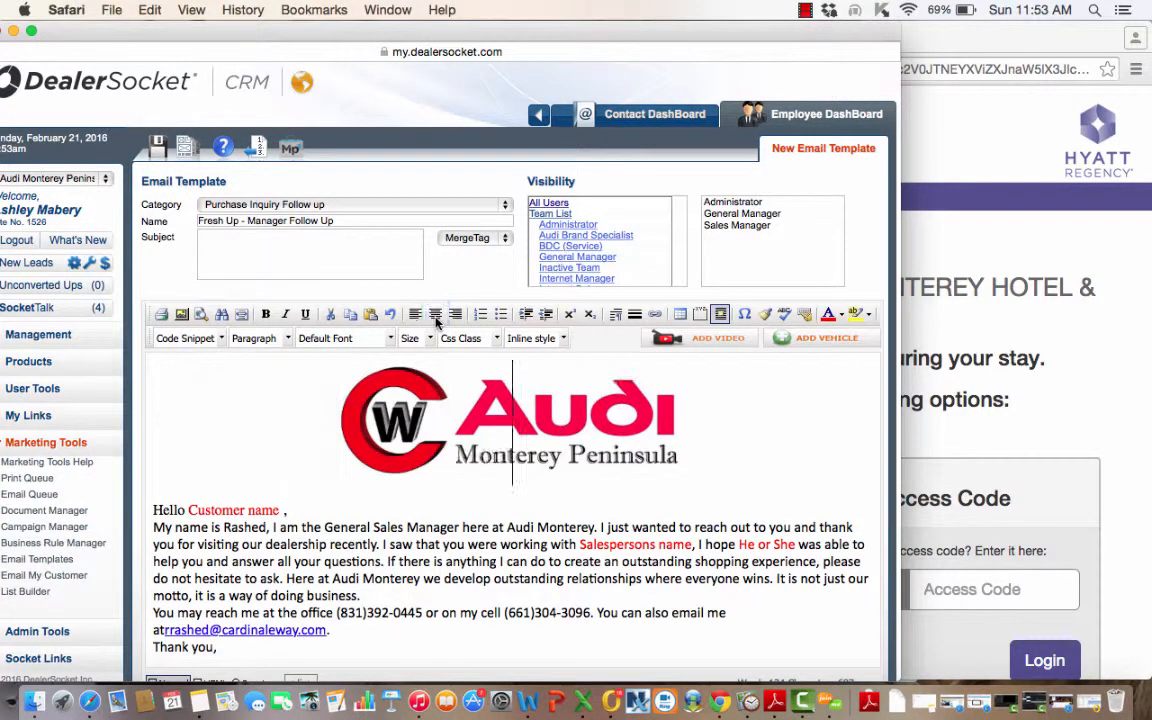
Replace the "Customer name" placeholder in the greeting with the customer's First Name code snippet
scroll(268, 511, down, 1)
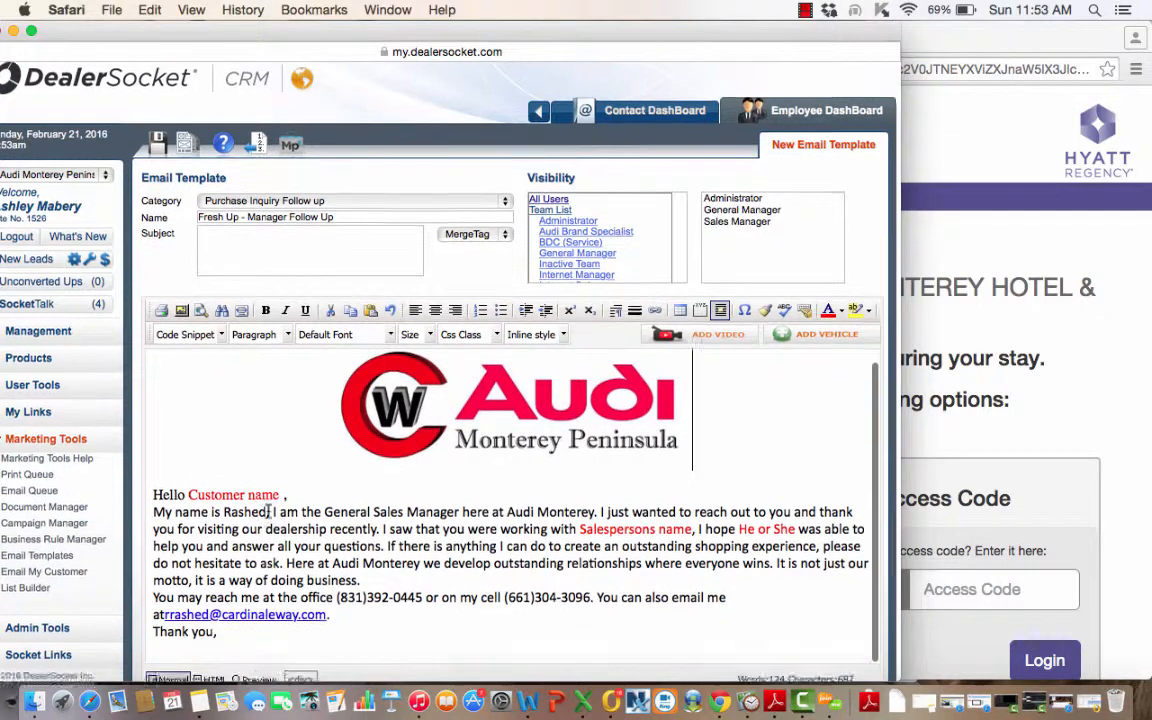
scroll(268, 511, down, 1)
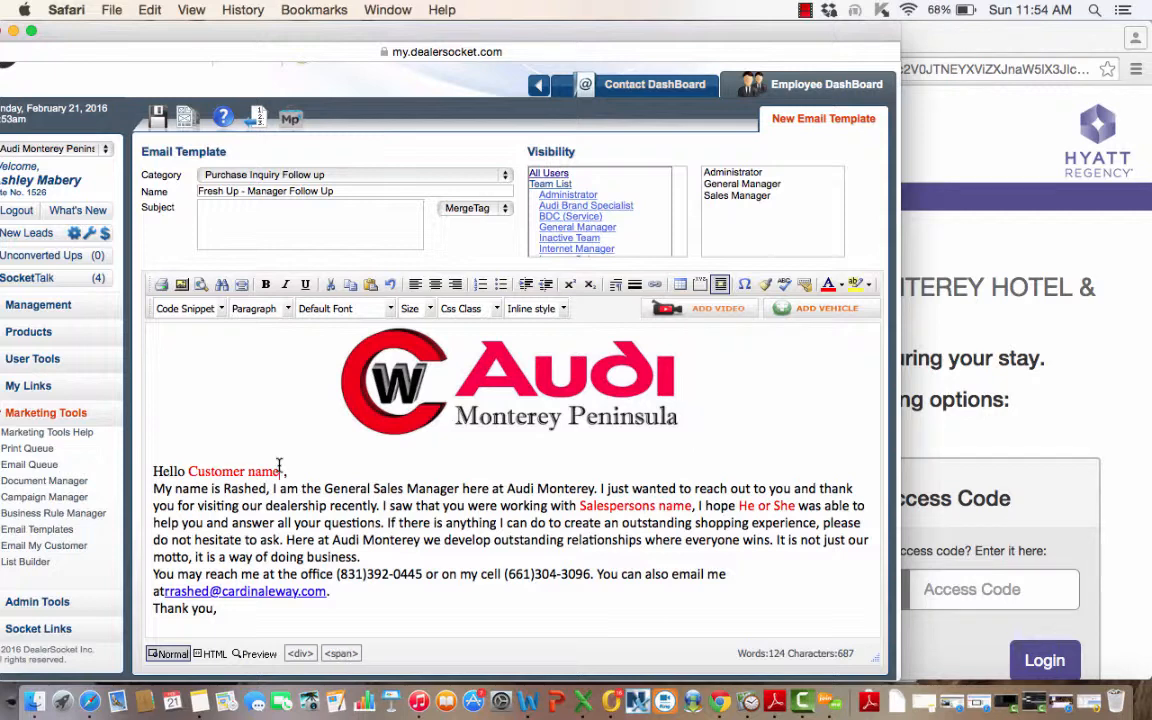
drag(280, 468, 188, 470)
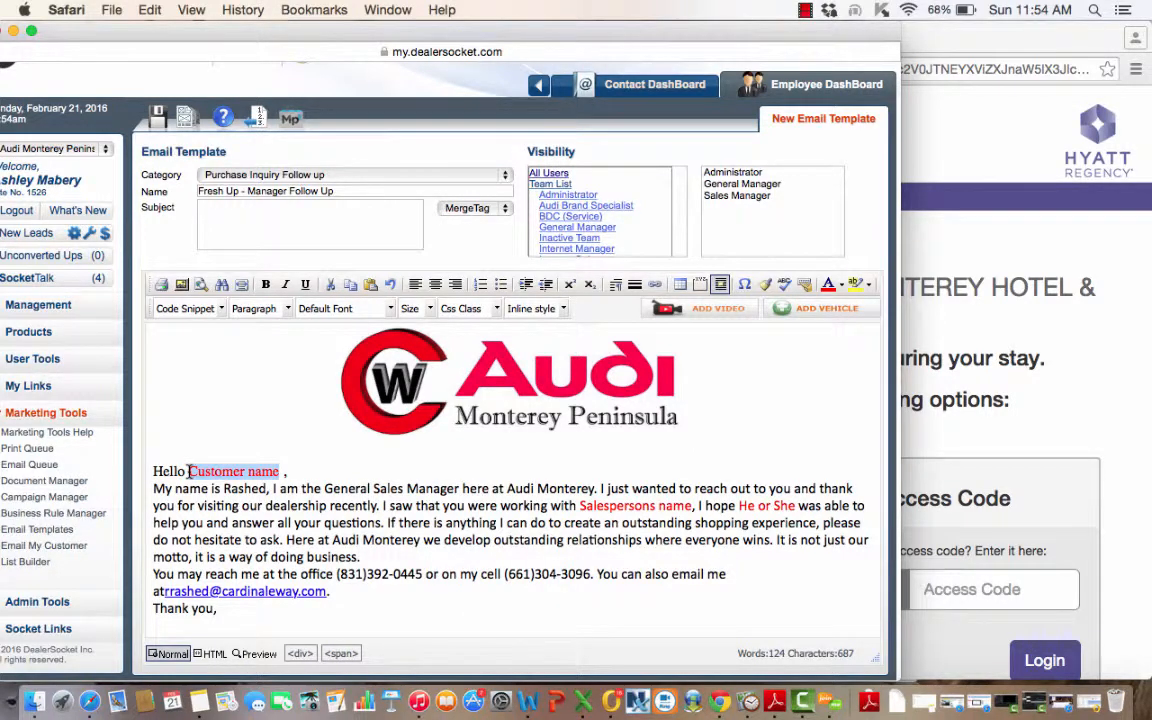
click(189, 313)
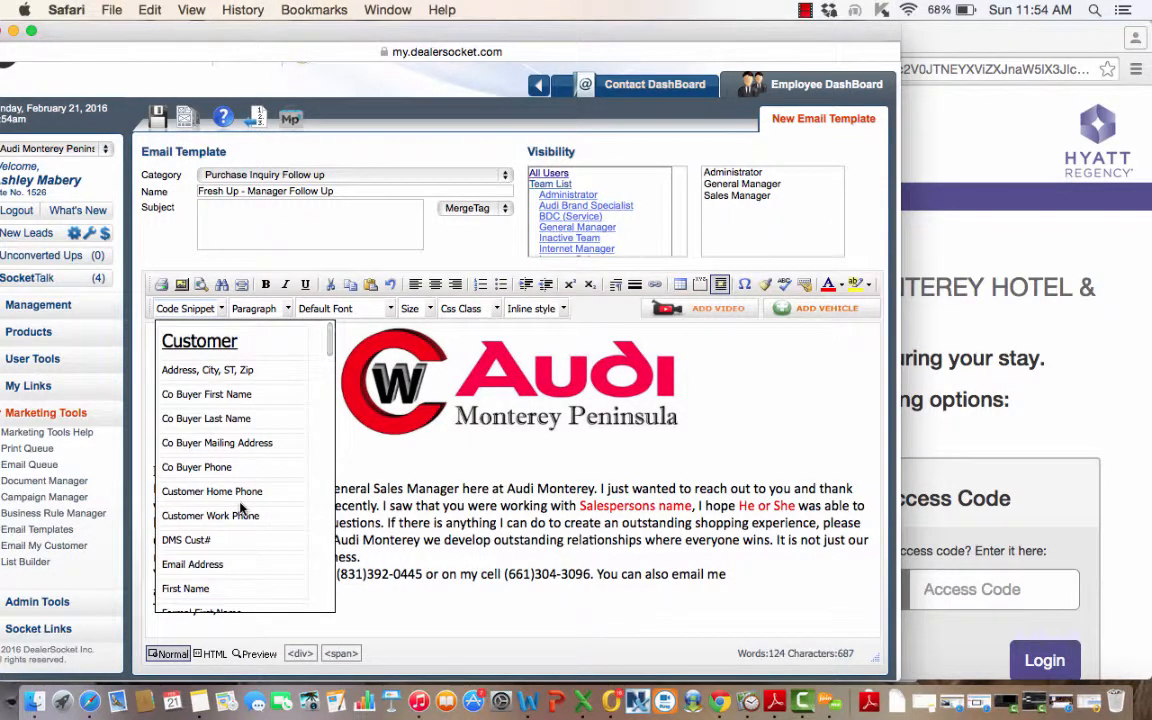
click(185, 591)
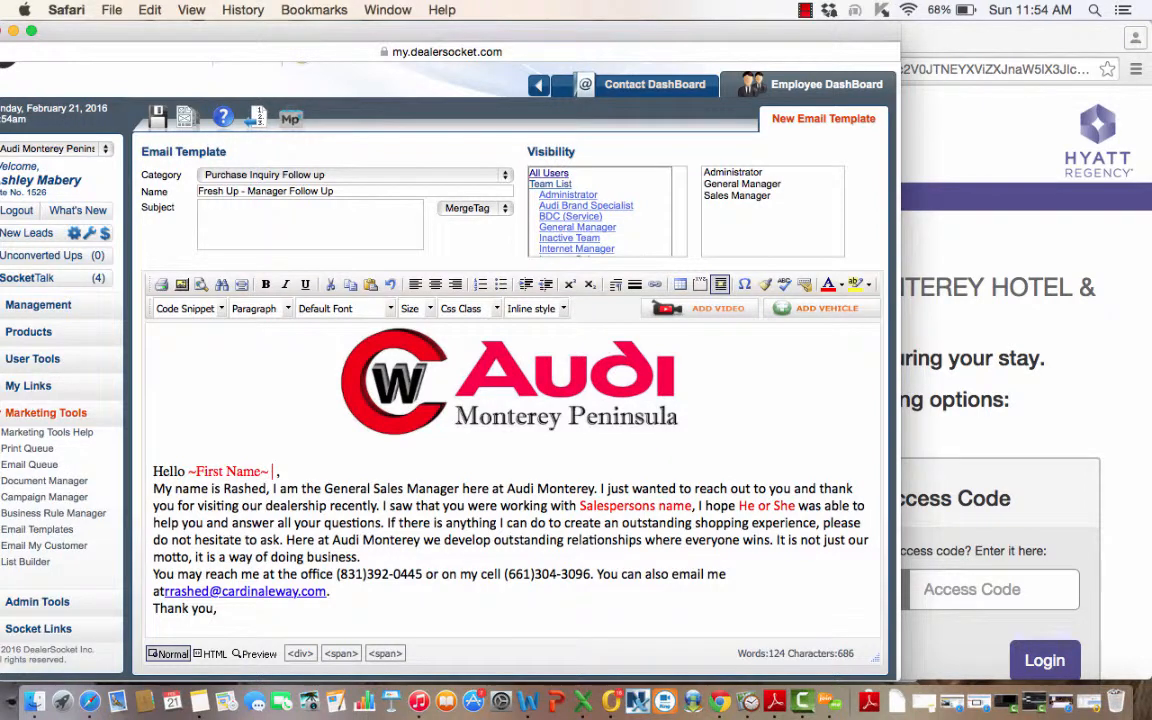
Add the customer's Last Name code snippet after the first name and insert a blank line below the greeting
click(185, 308)
scroll(200, 515, down, 5)
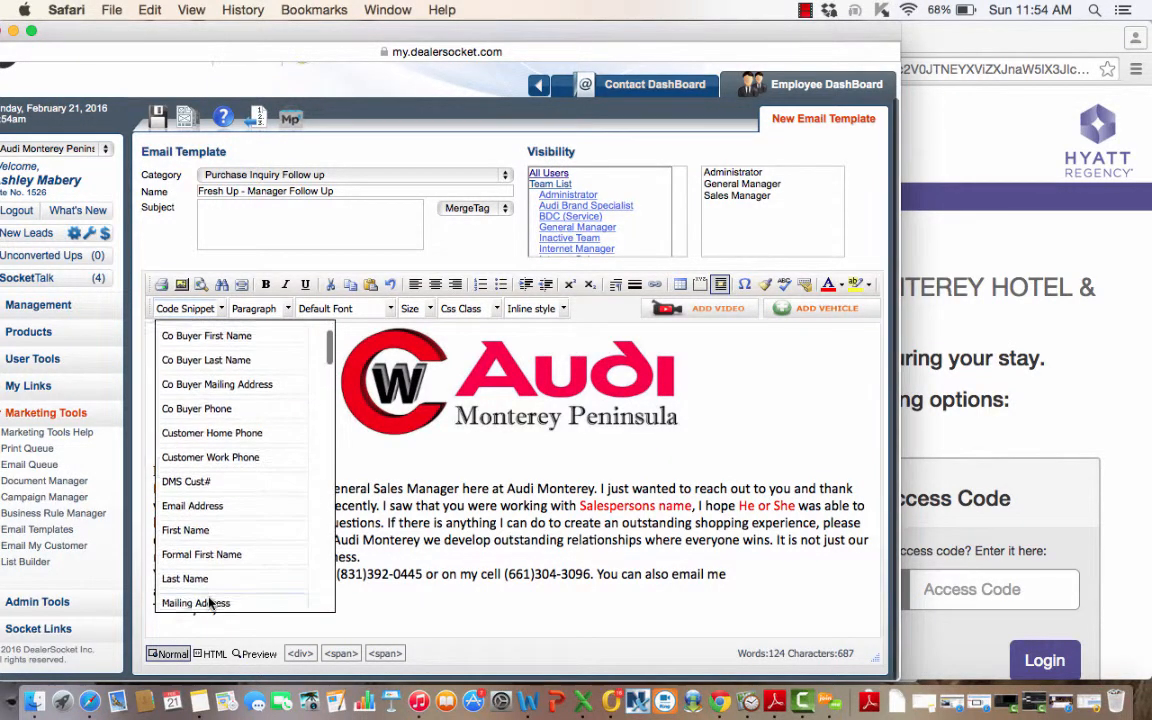
click(200, 533)
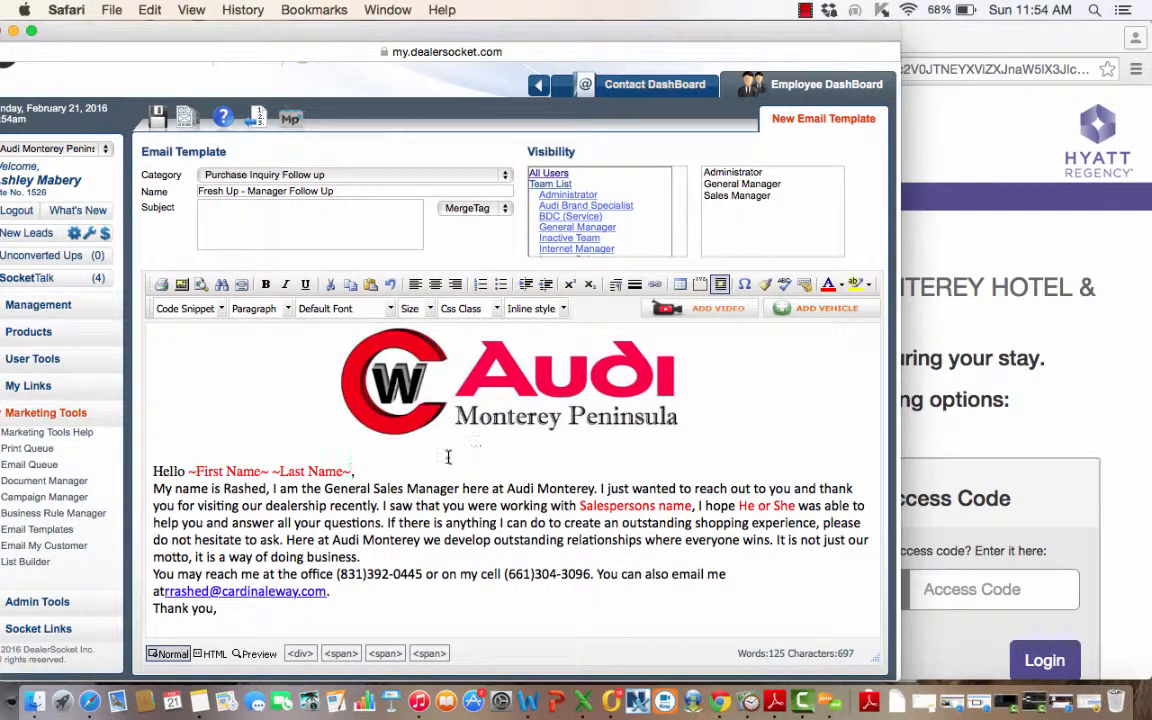
click(392, 469)
key(Return)
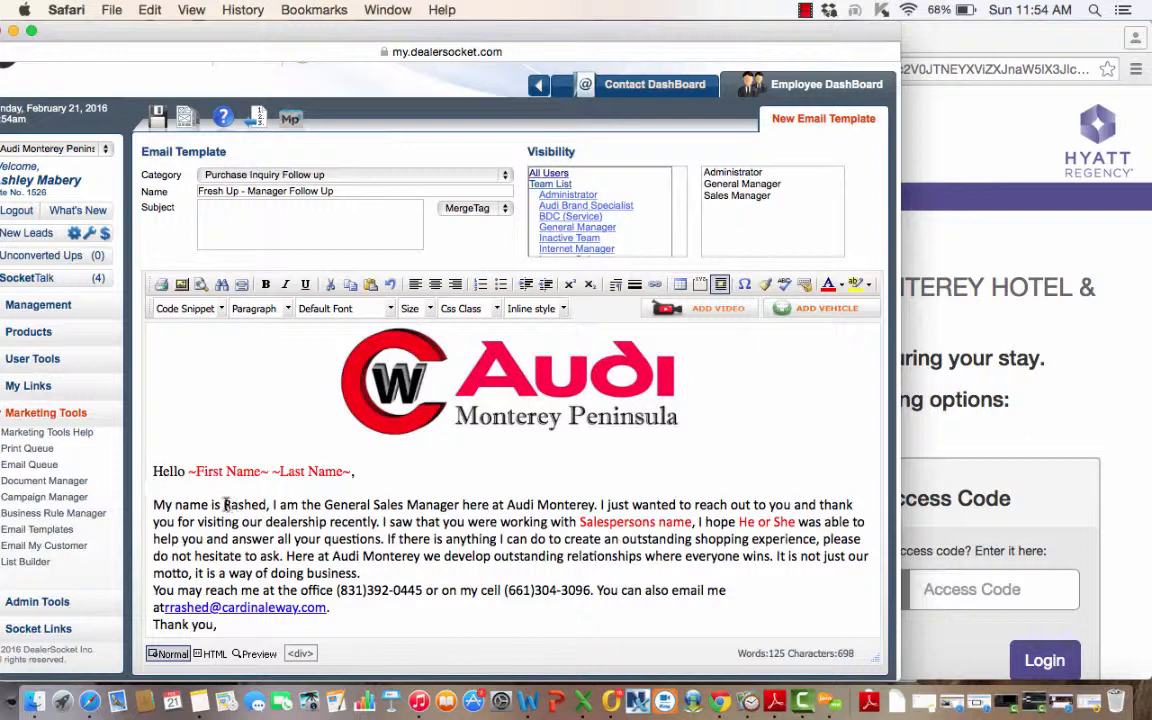
Select the manager's name in the introduction and look through the code snippets for a matching merge field
double_click(228, 504)
click(185, 308)
scroll(231, 543, down, 5)
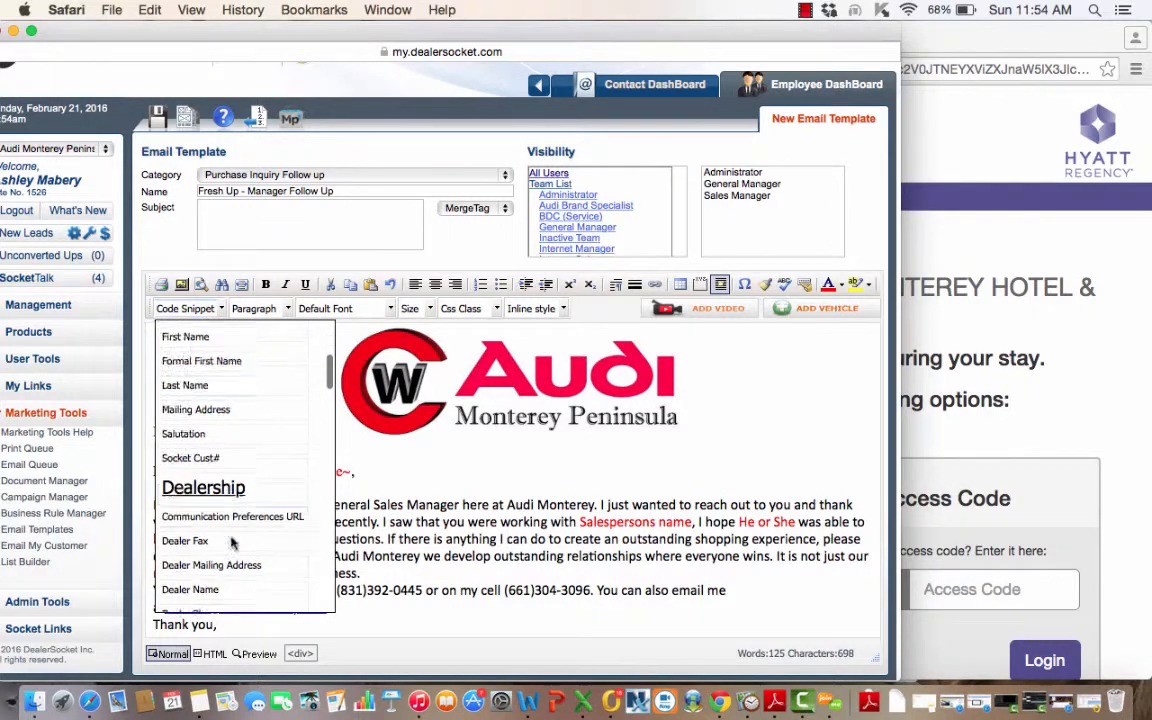
scroll(231, 543, down, 10)
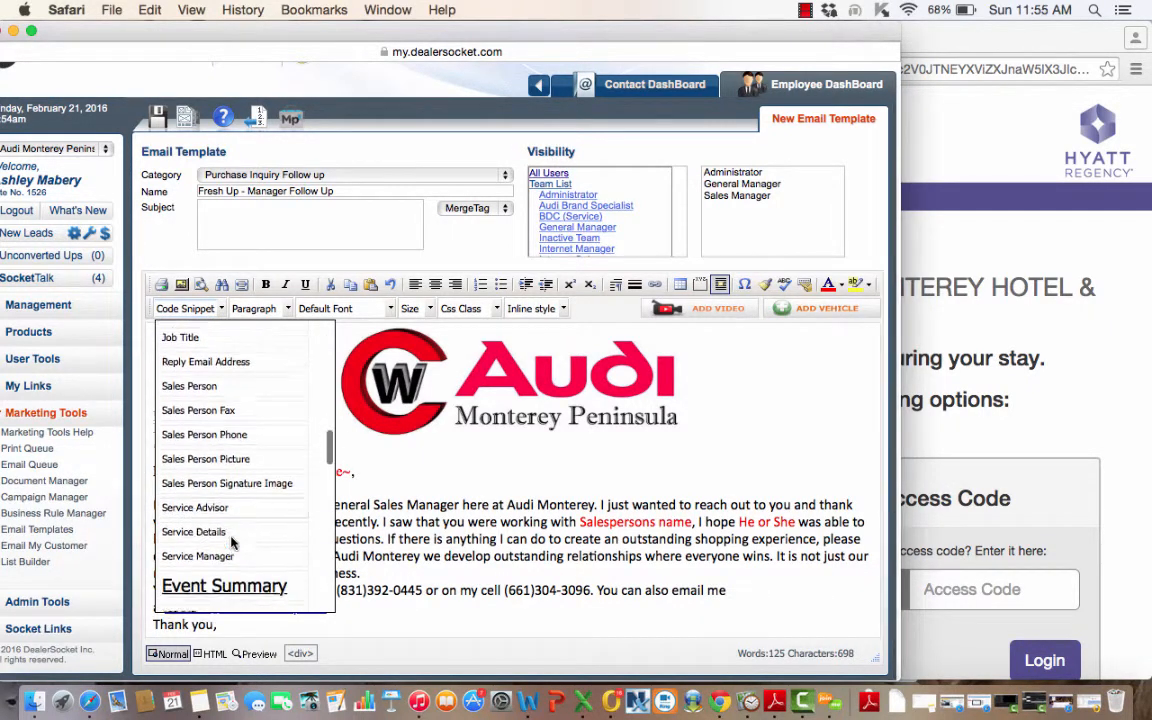
scroll(231, 543, up, 2)
scroll(231, 543, down, 2)
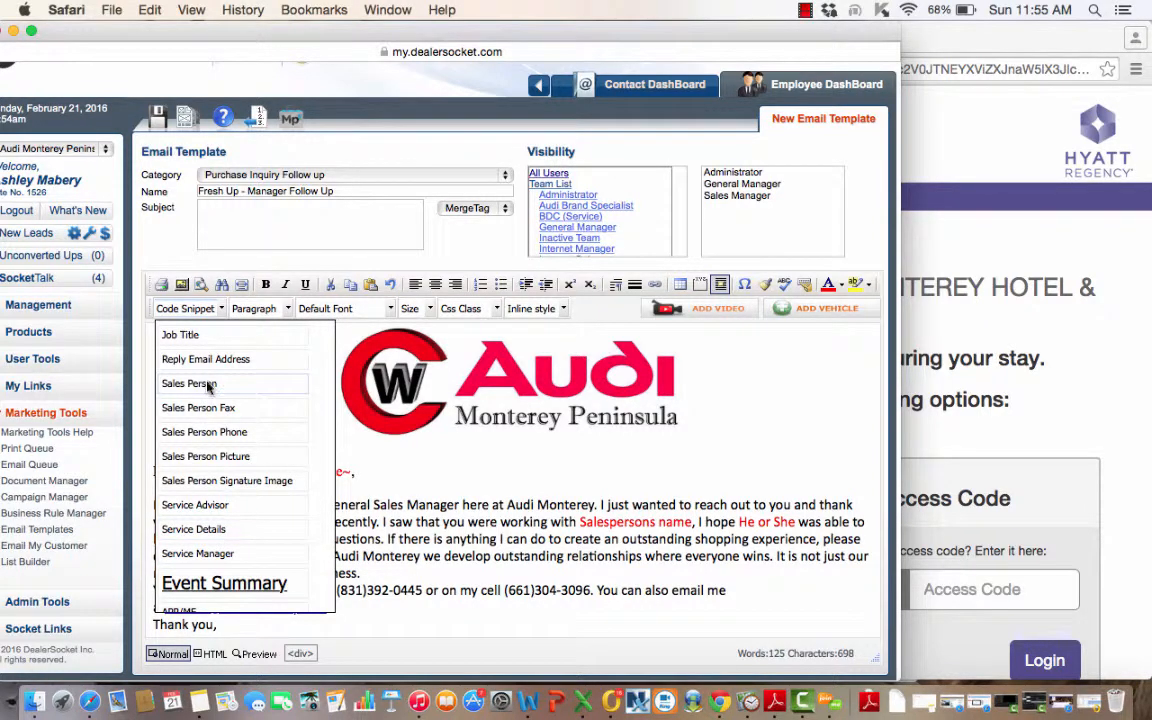
scroll(206, 386, up, 4)
scroll(207, 387, up, 1)
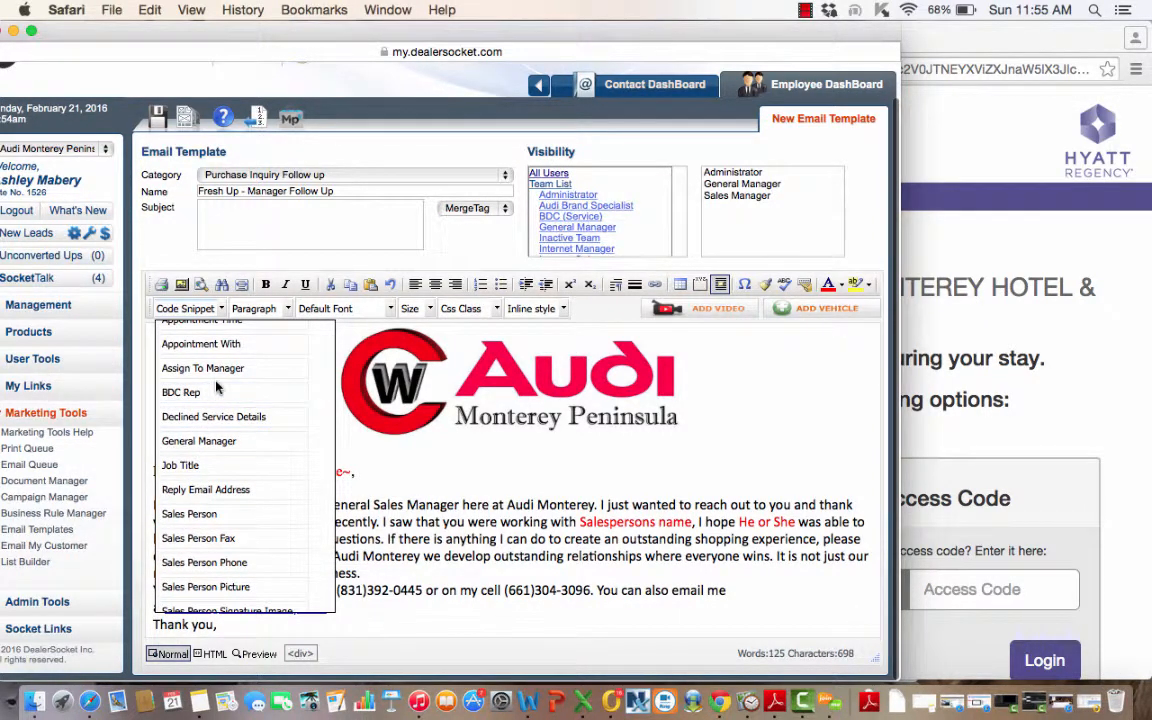
scroll(221, 376, up, 2)
scroll(221, 376, down, 12)
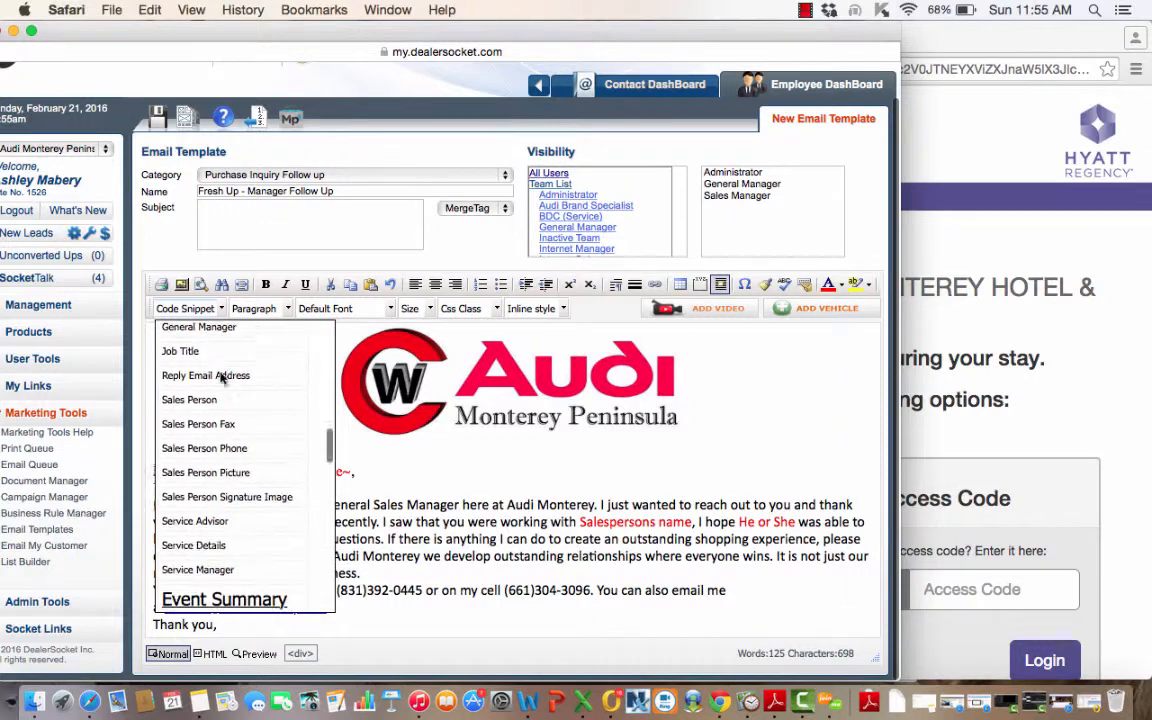
scroll(221, 376, down, 15)
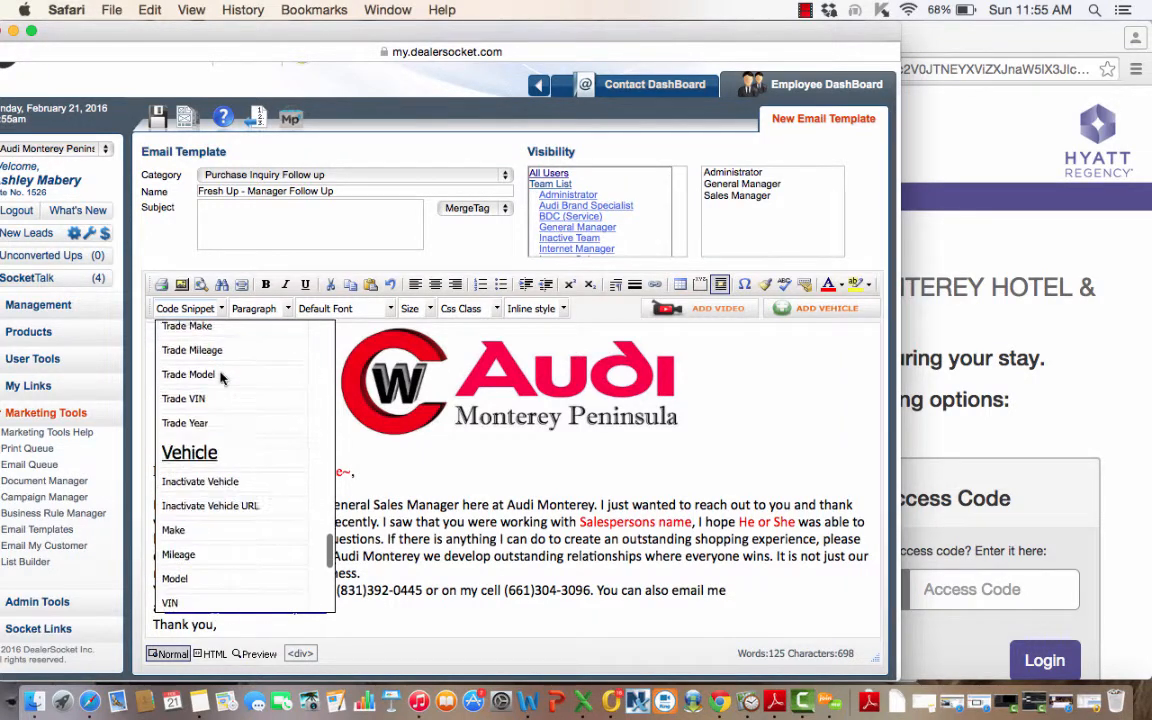
scroll(221, 376, up, 10)
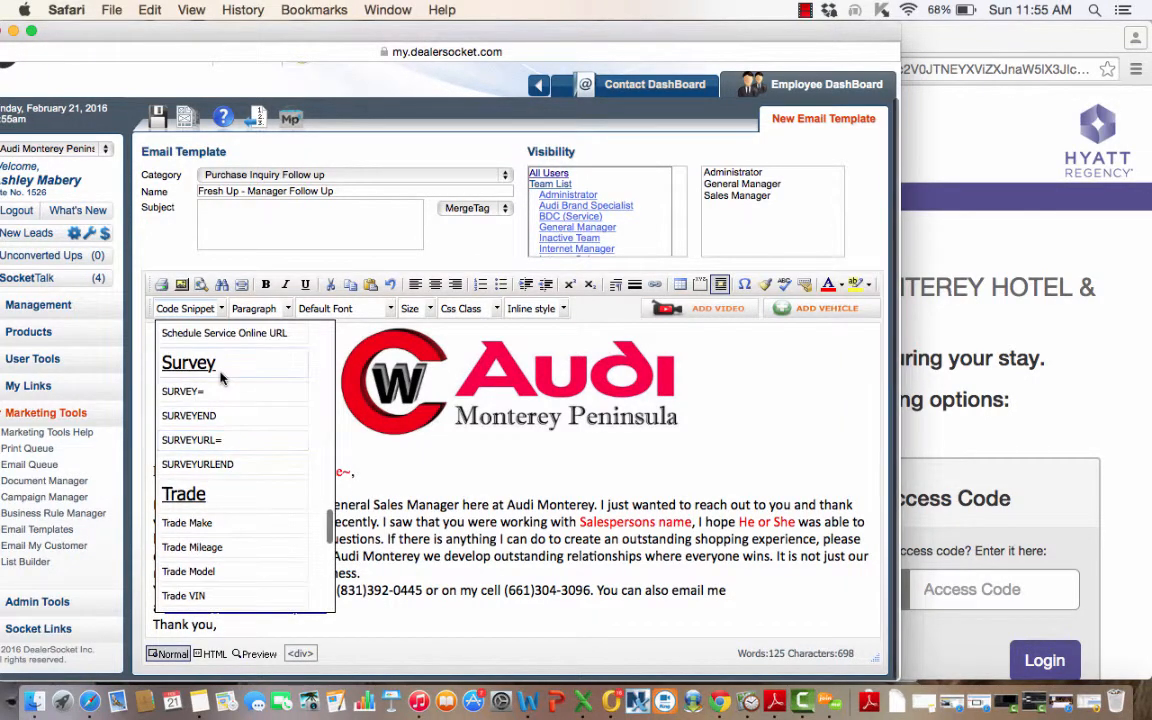
click(479, 457)
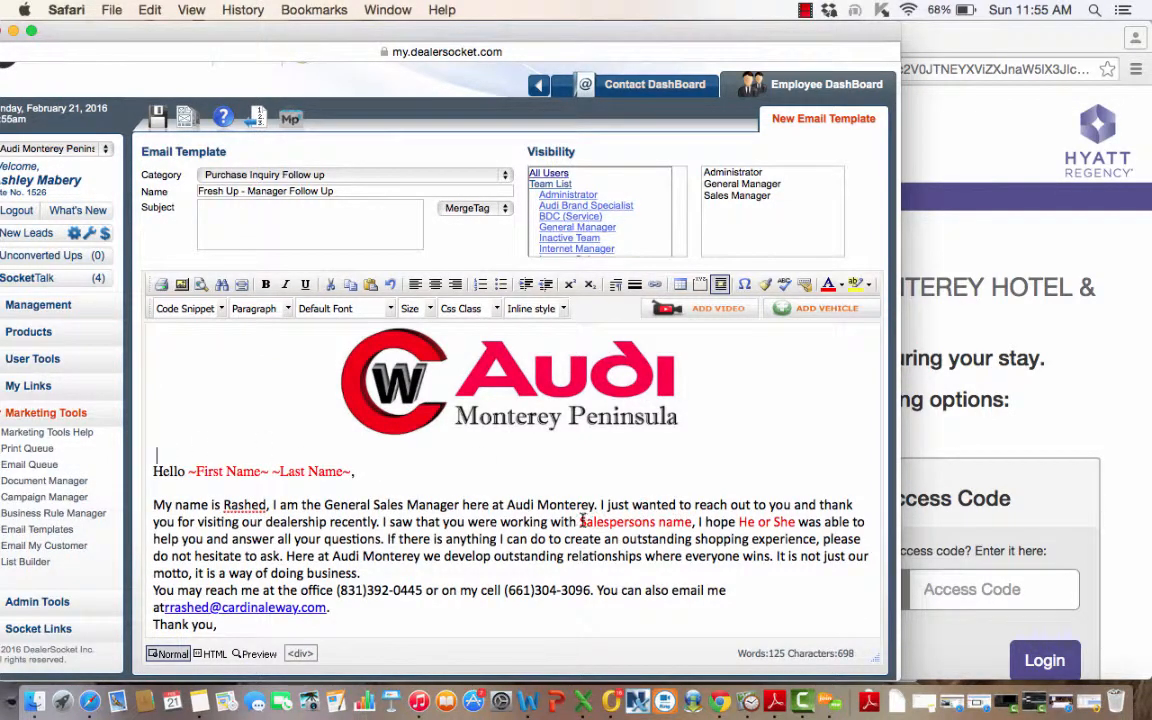
Replace the "Salespersons name" placeholder in the main paragraph with the Sales Person code snippet
drag(581, 520, 697, 516)
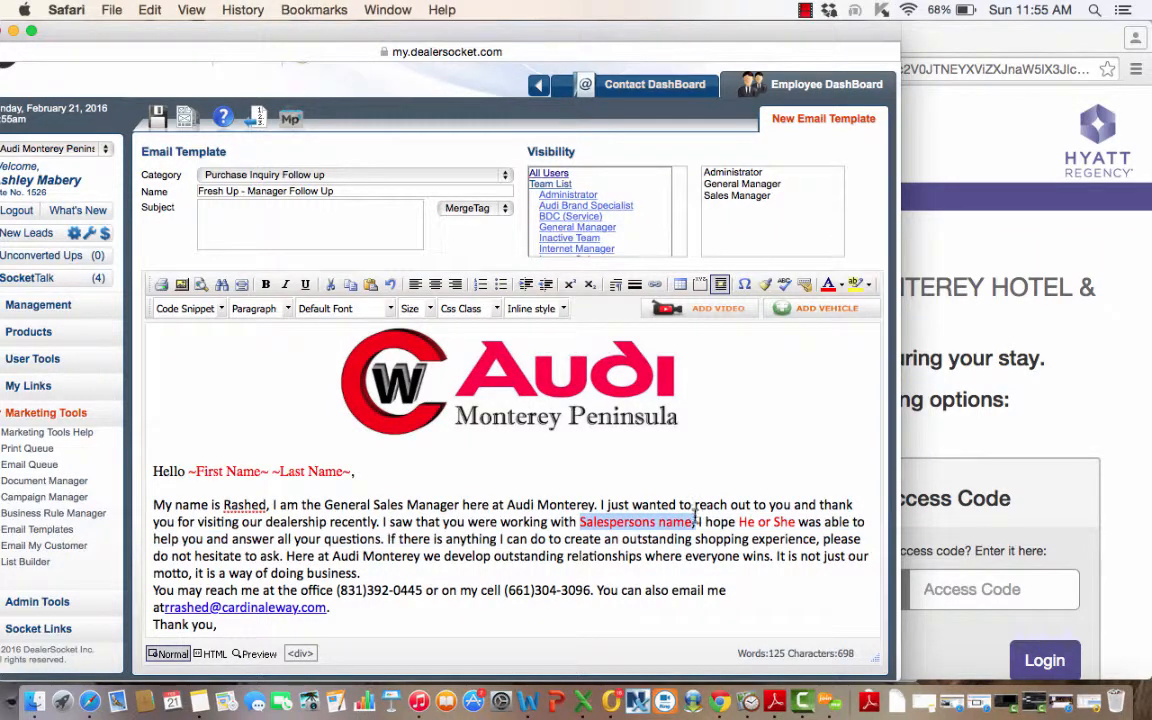
click(192, 308)
scroll(231, 446, up, 15)
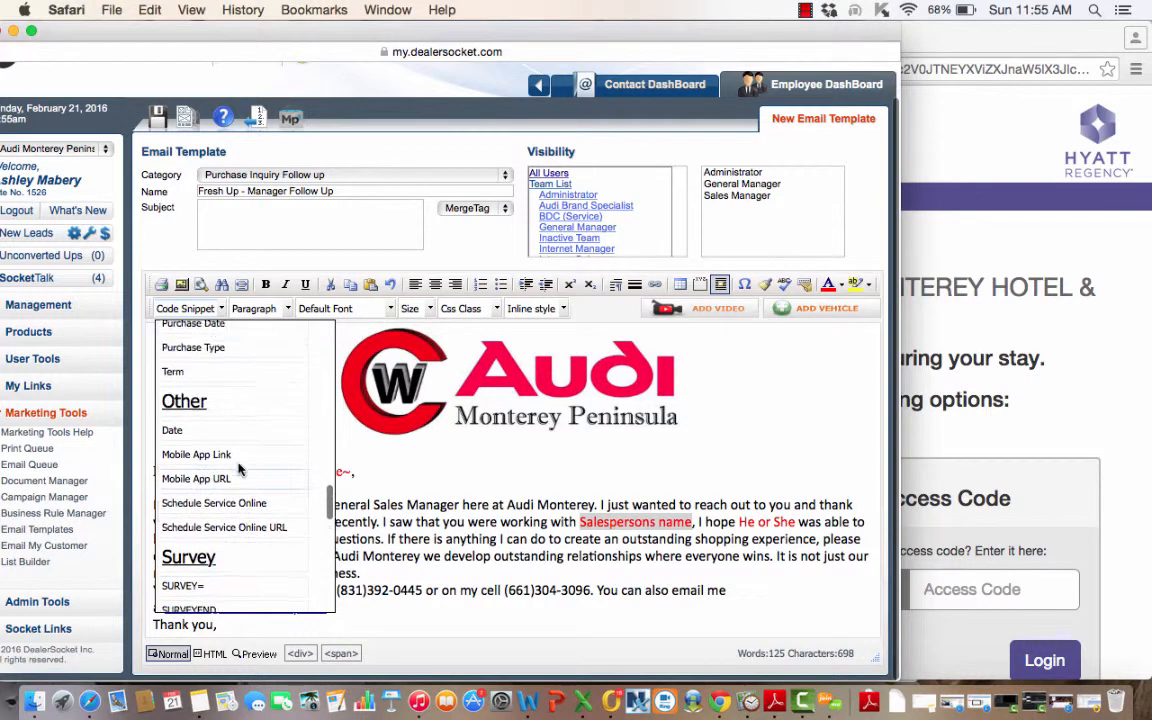
scroll(238, 470, up, 10)
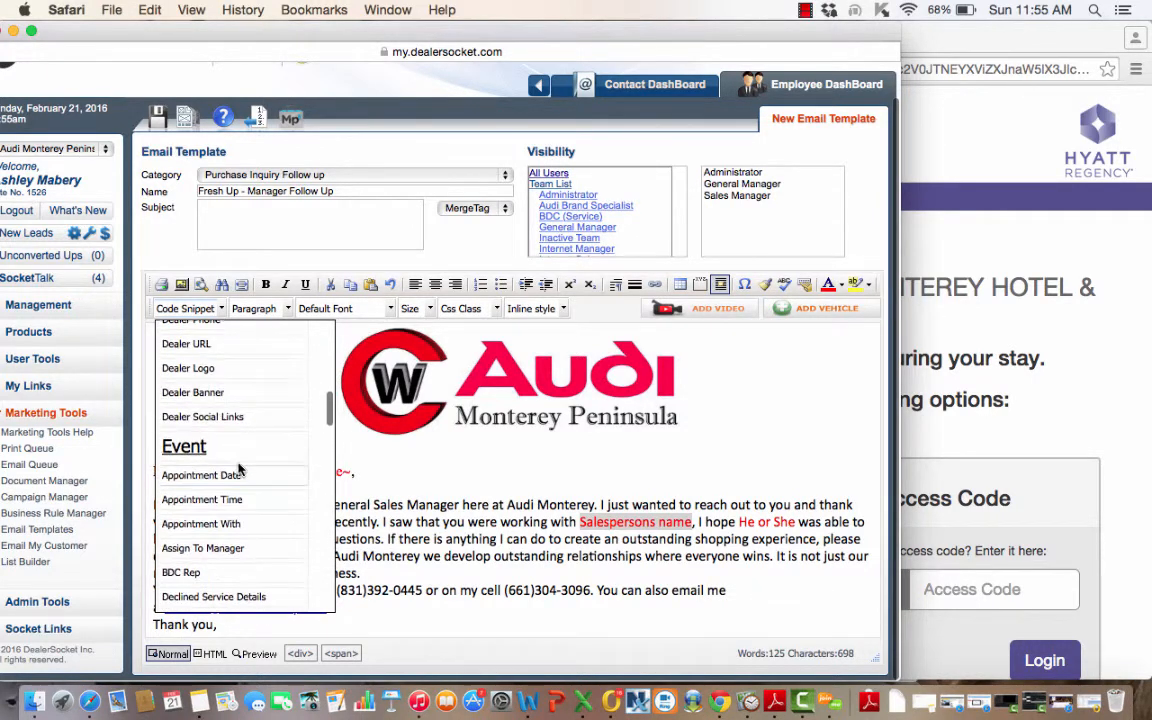
scroll(243, 488, down, 5)
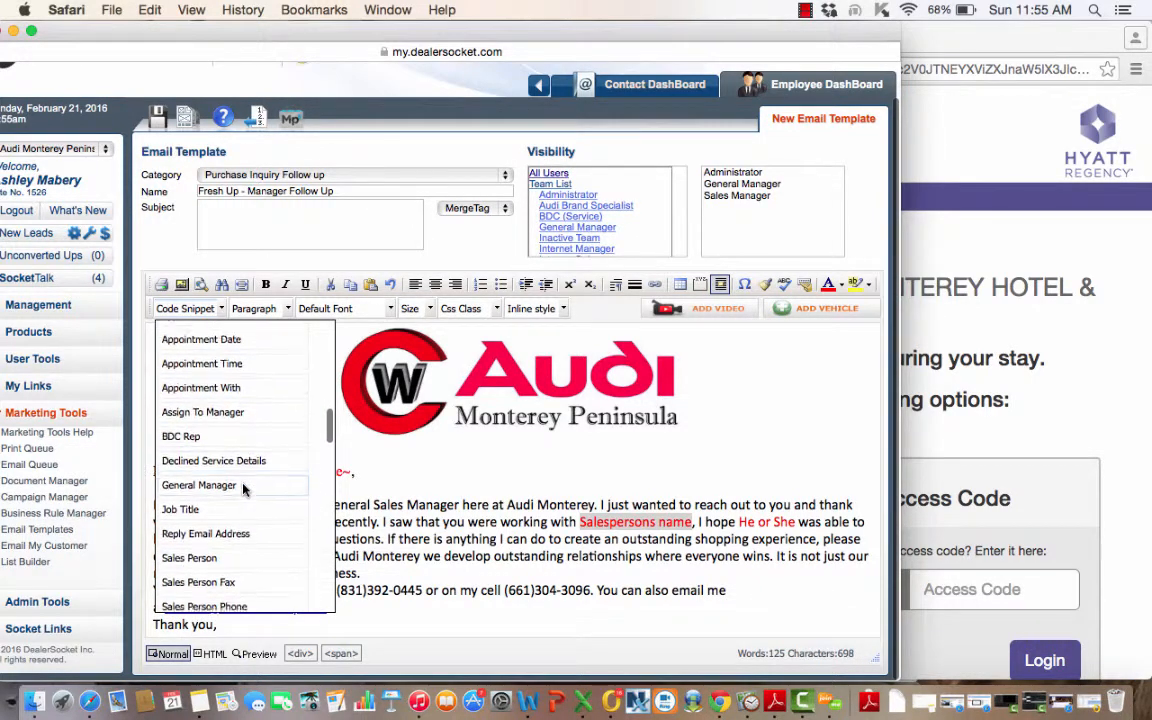
click(190, 542)
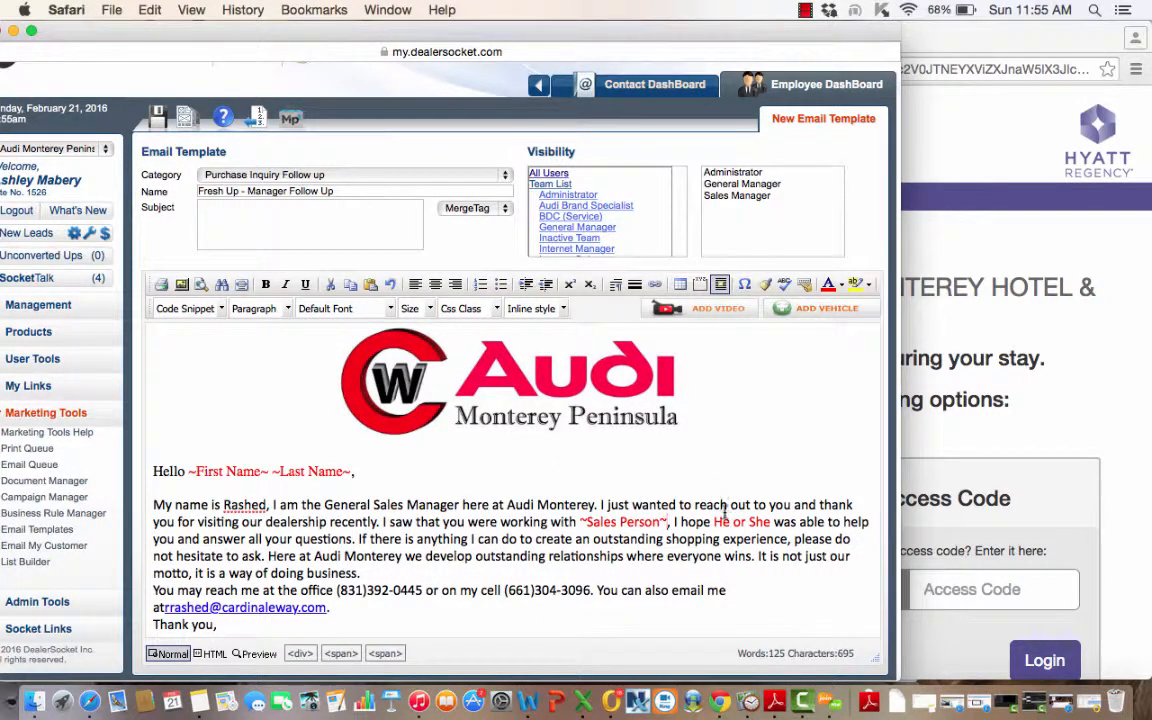
Insert a blank line between the main paragraph and the contact details paragraph
drag(714, 521, 769, 524)
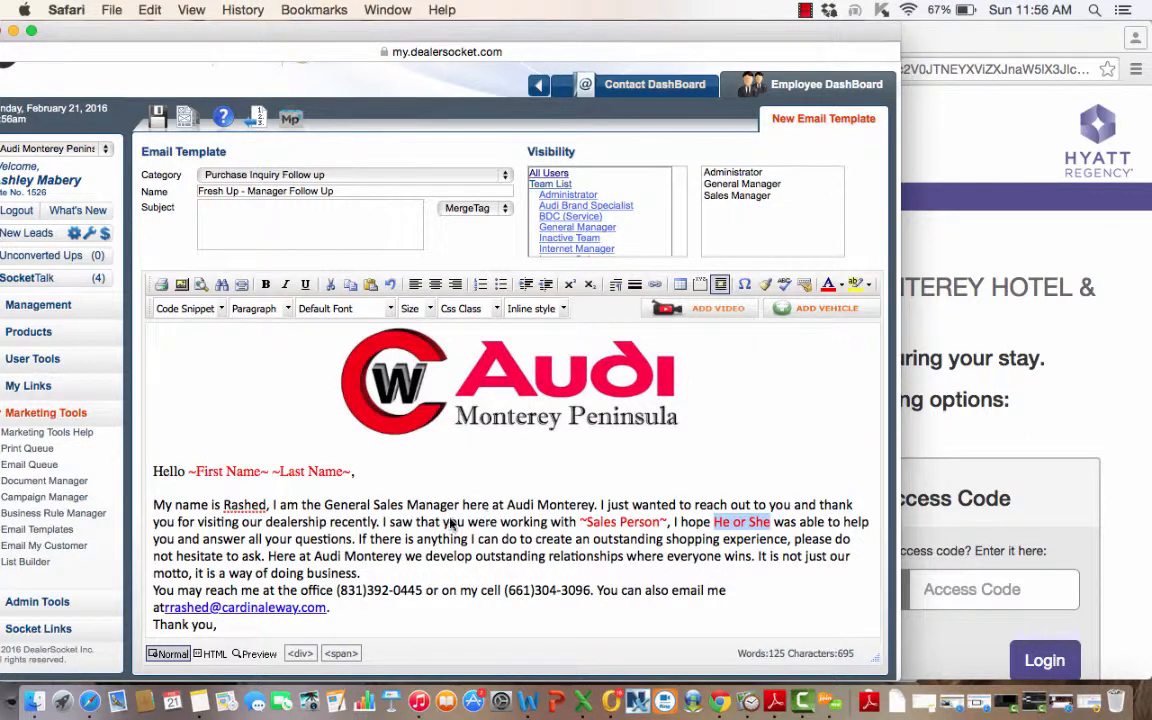
click(386, 575)
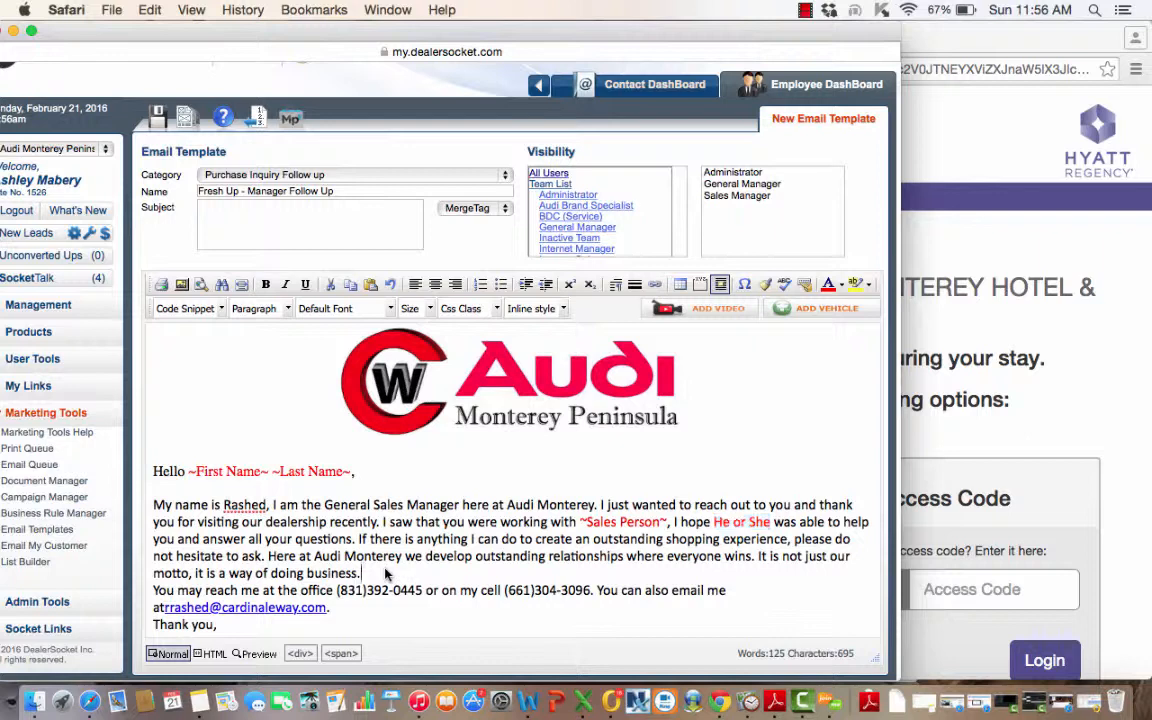
key(Return)
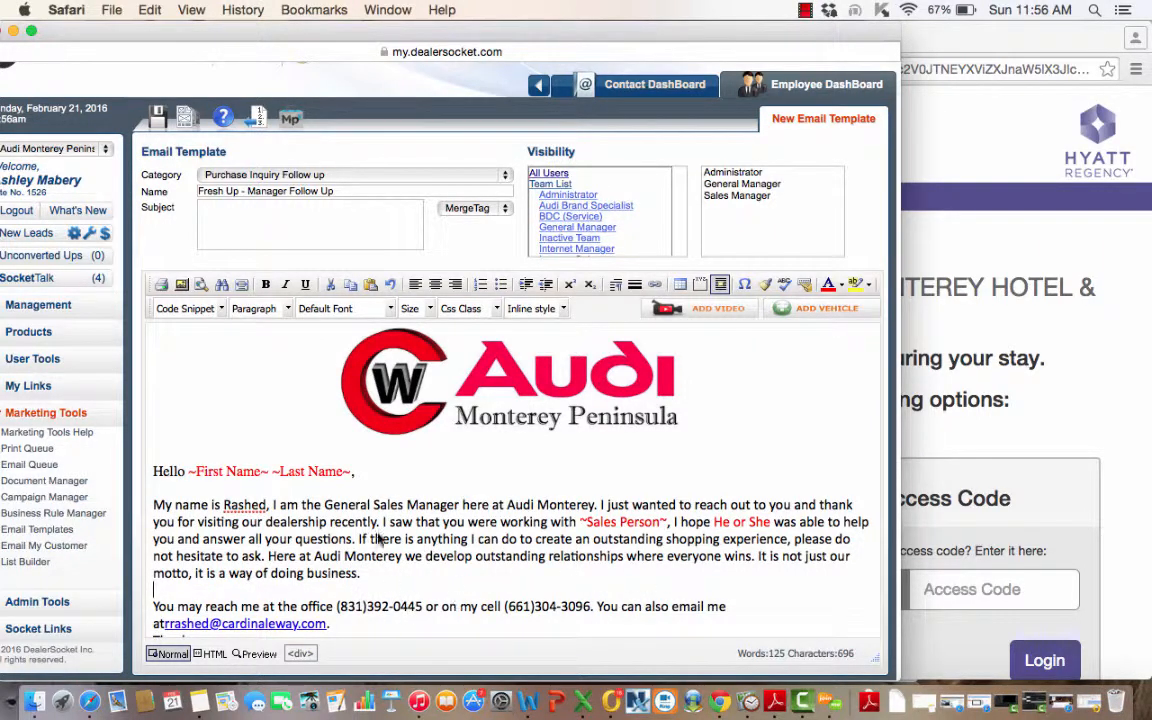
click(219, 310)
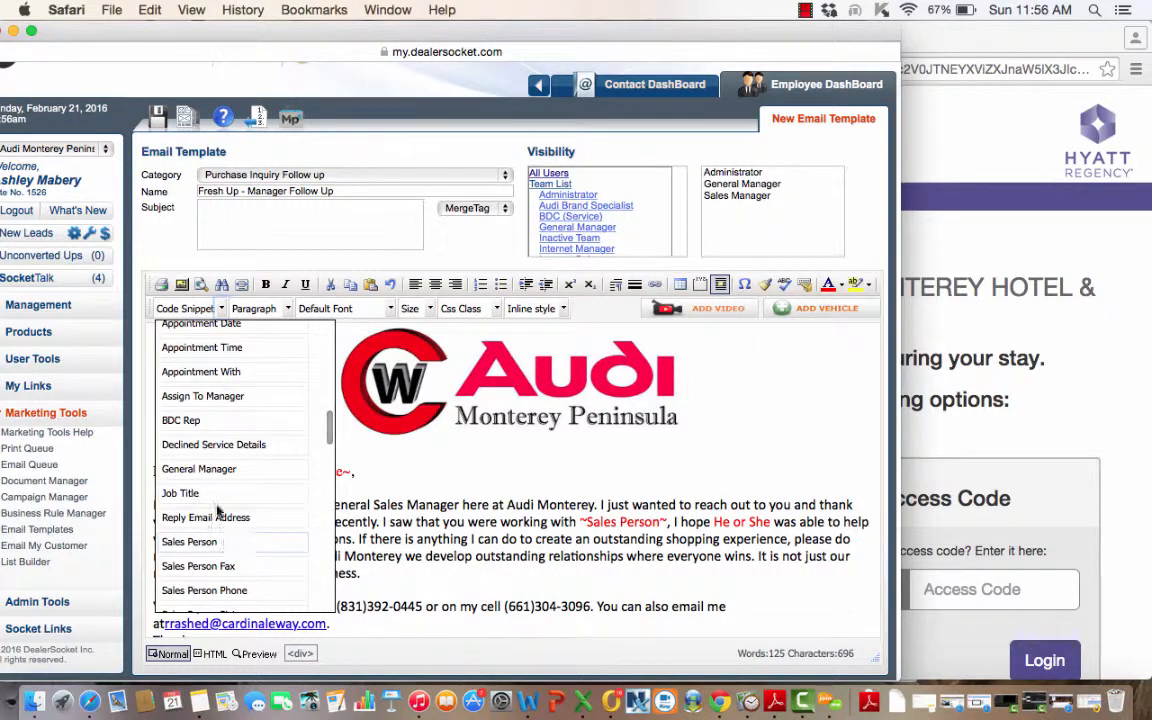
click(844, 595)
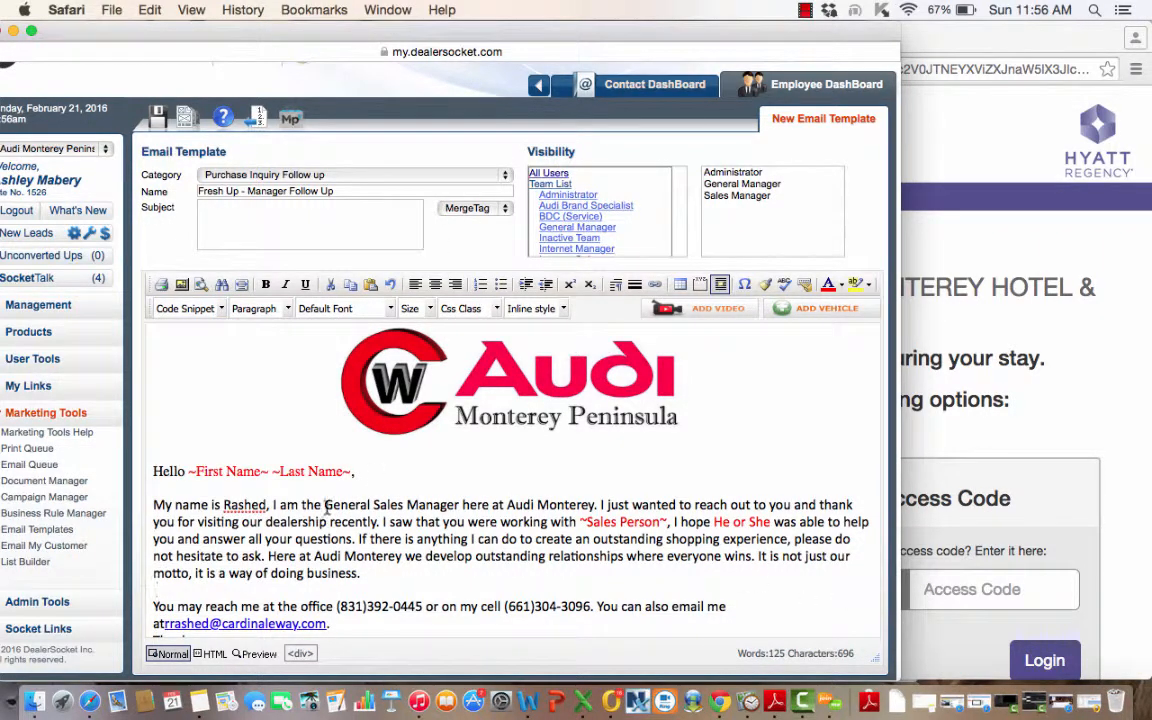
Insert a blank line above the "Thank you," closing and add a new line below it
scroll(480, 560, down, 1)
click(153, 605)
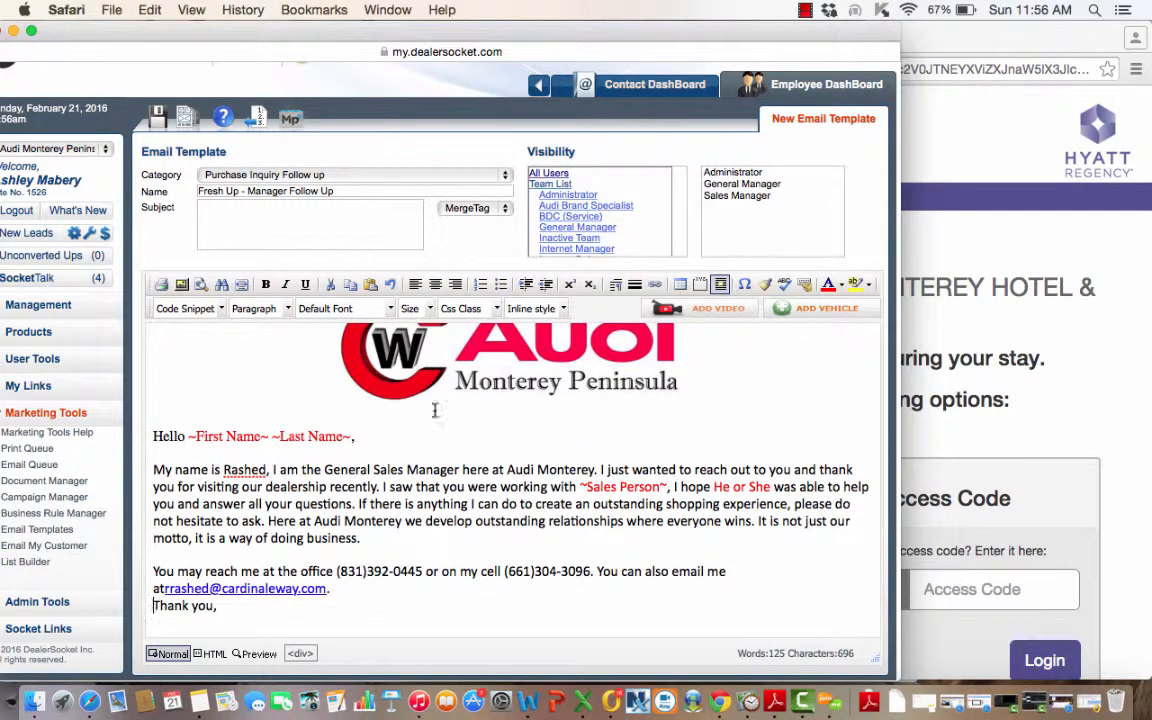
key(Return)
scroll(360, 475, down, 1)
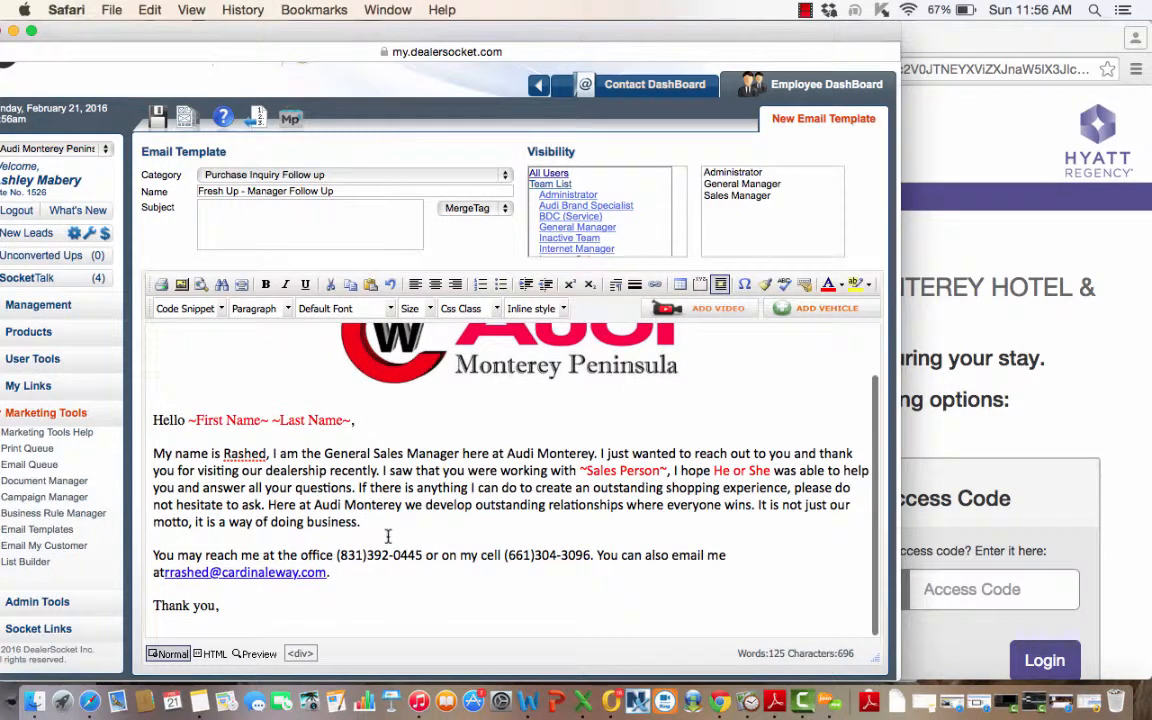
click(224, 607)
key(Return)
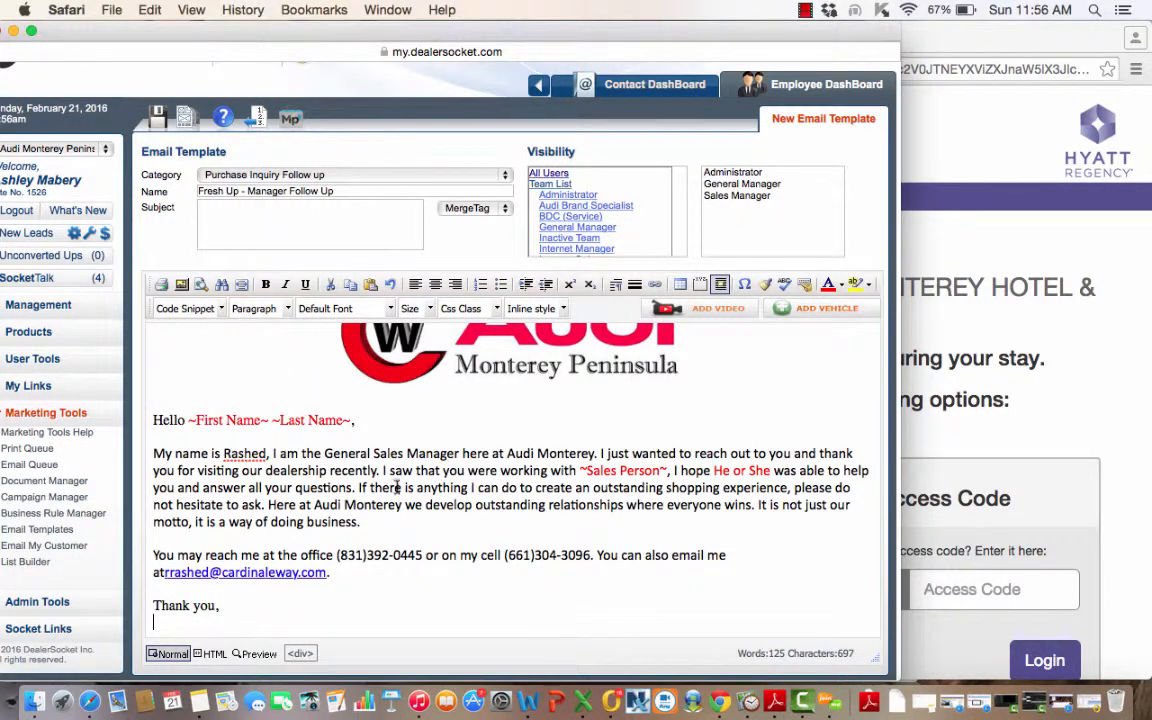
Format all the email text from the greeting through "Thank you," in Arial at Size 4 (14pt)
drag(220, 607, 109, 376)
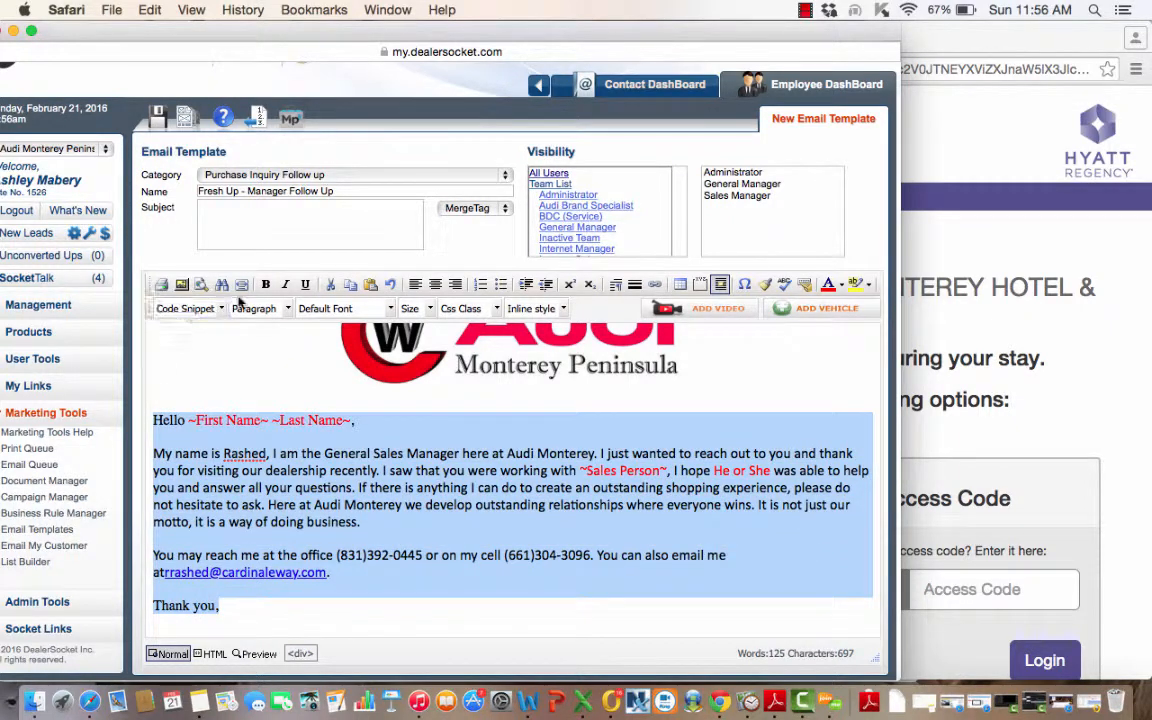
click(330, 309)
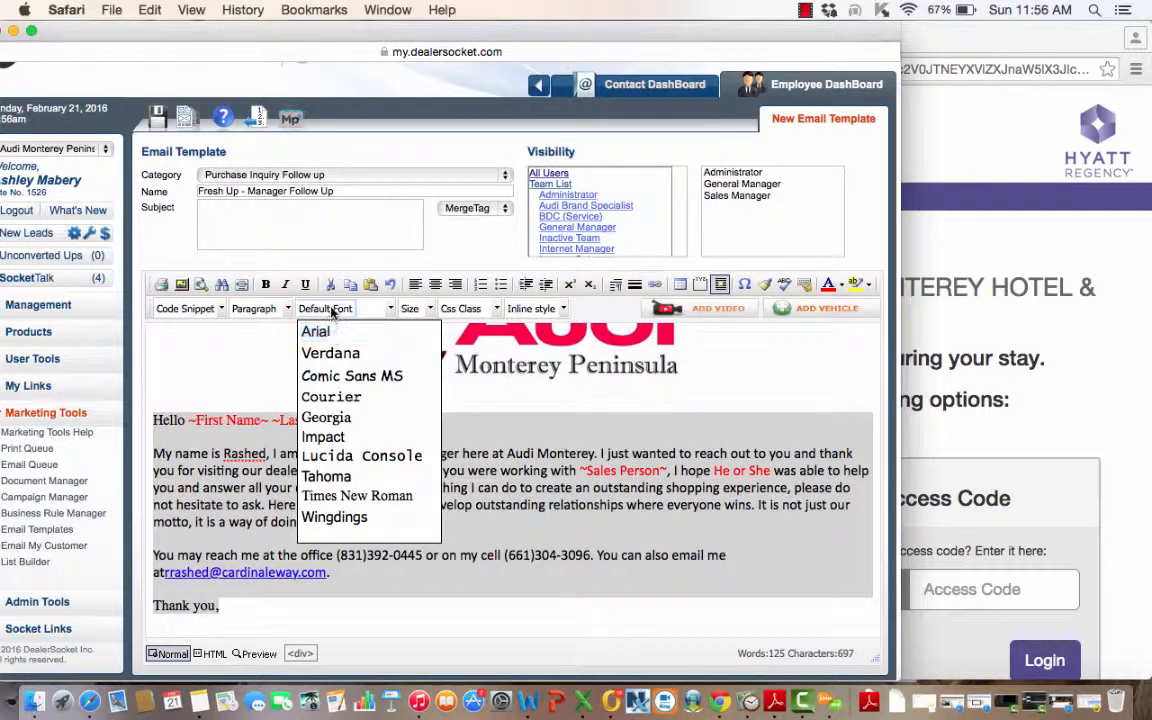
click(330, 334)
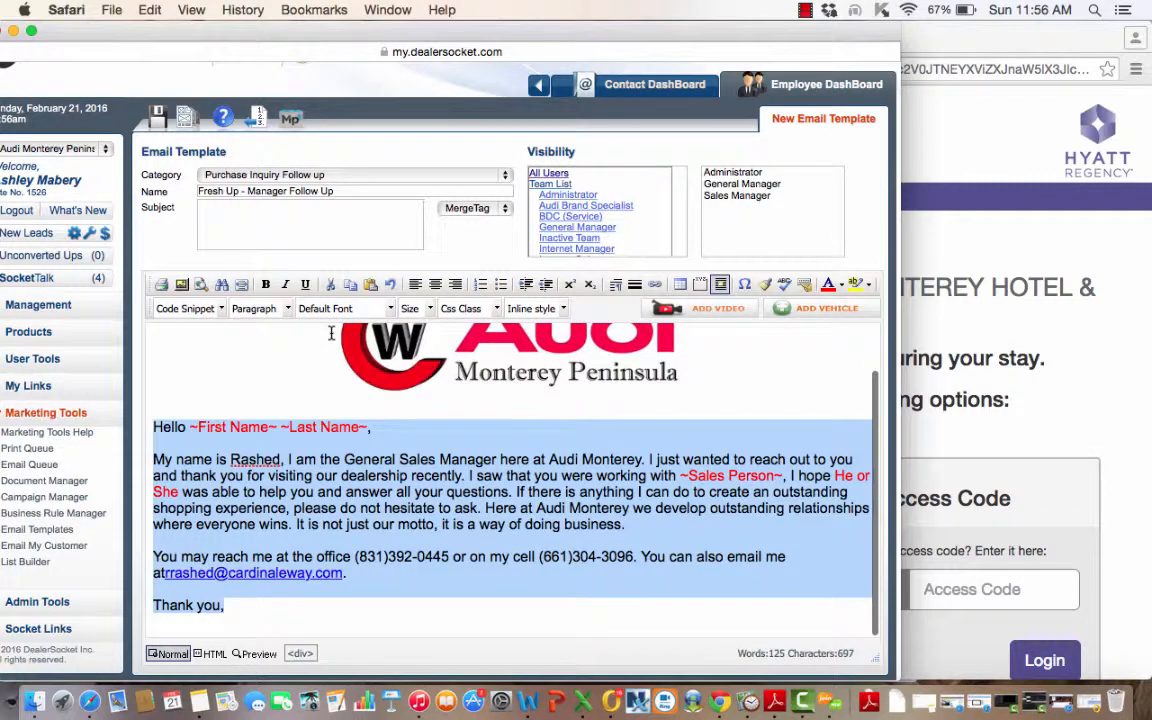
click(330, 309)
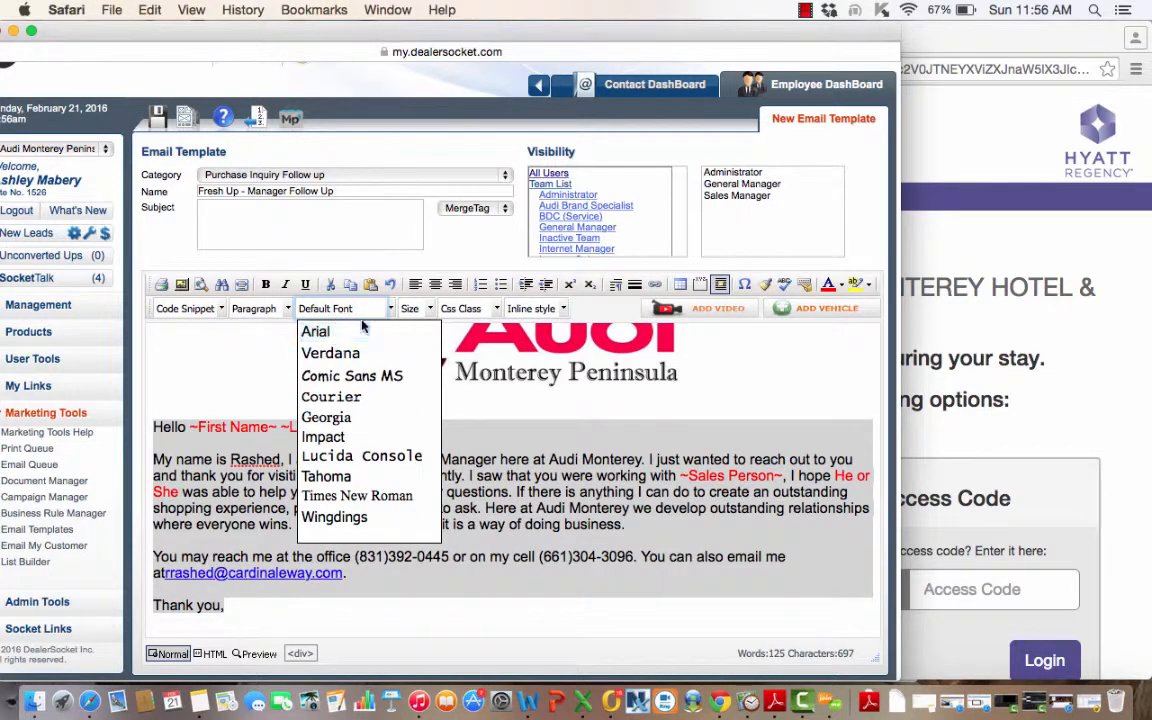
click(410, 309)
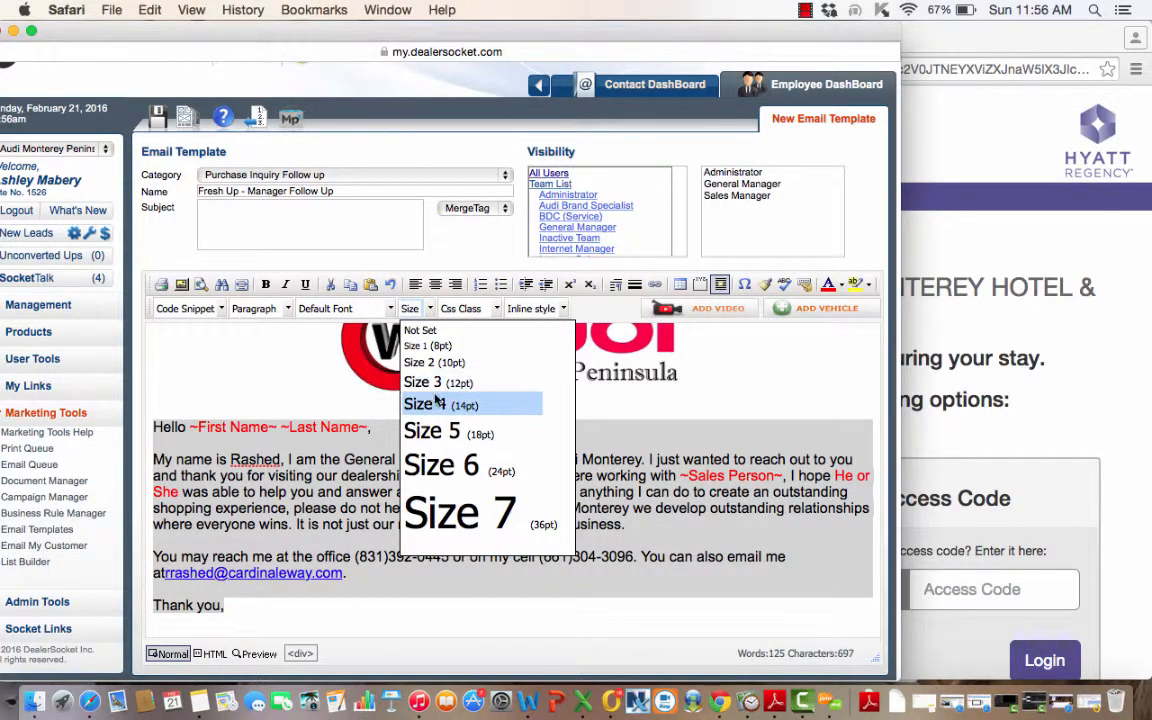
click(490, 406)
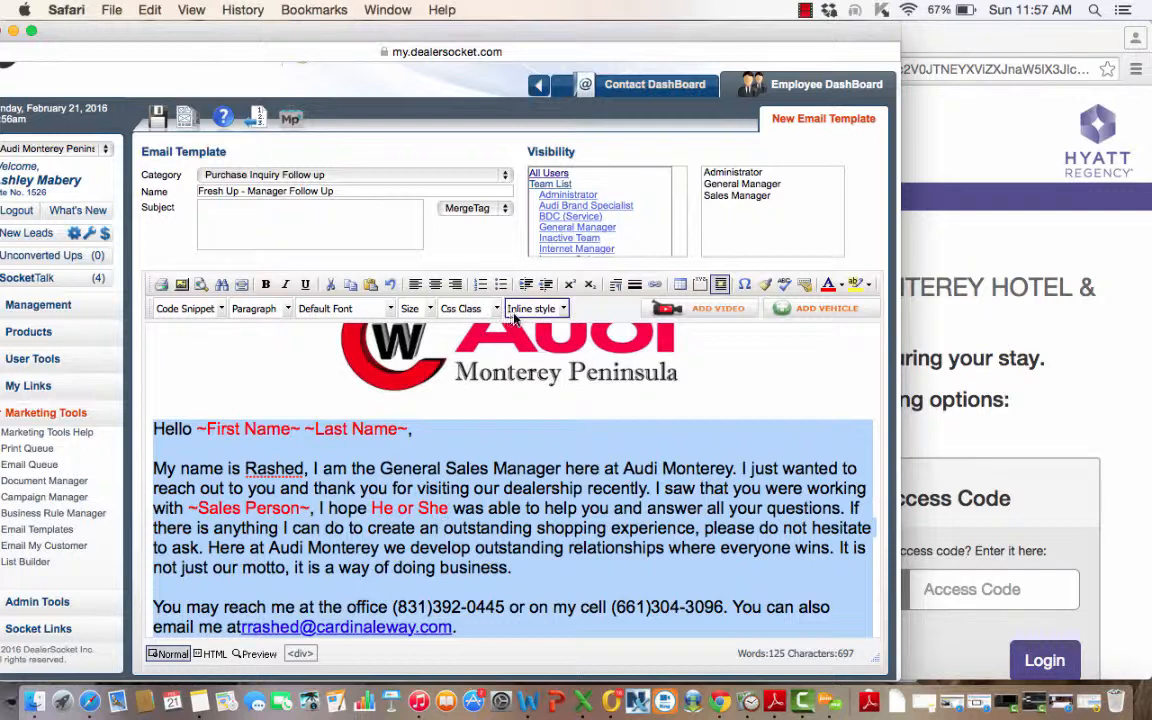
Apply the Automatic text color to the email text and recolor the main paragraph, including its red words, black
click(842, 290)
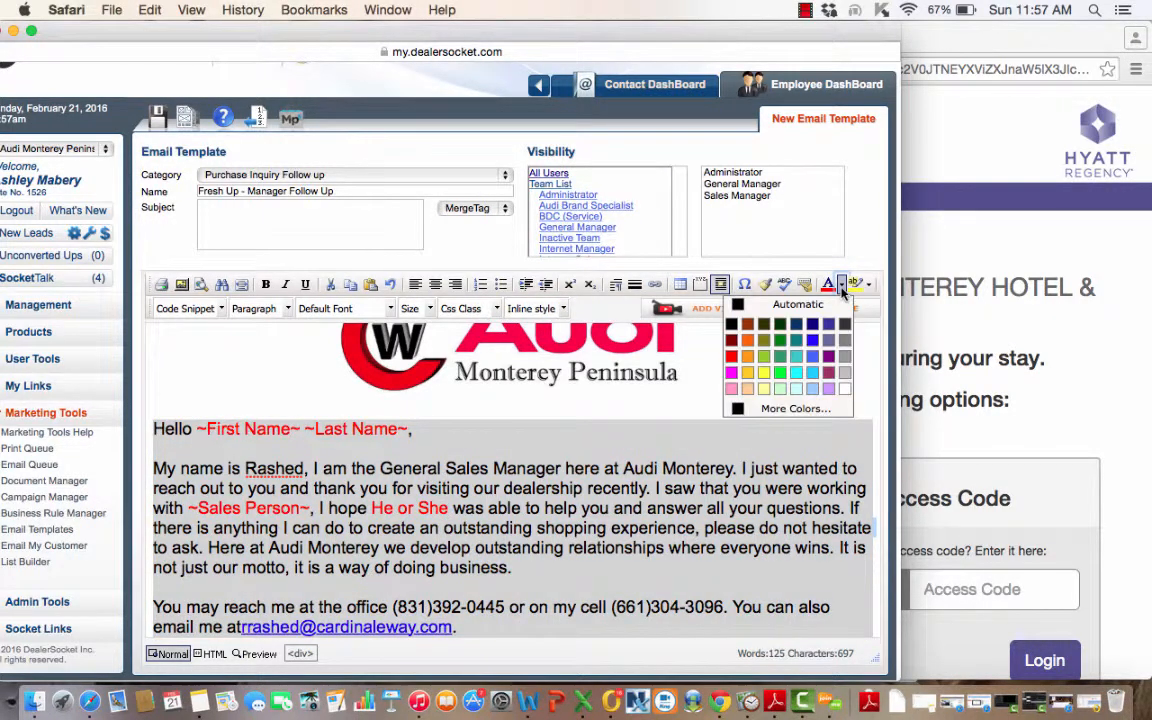
click(792, 303)
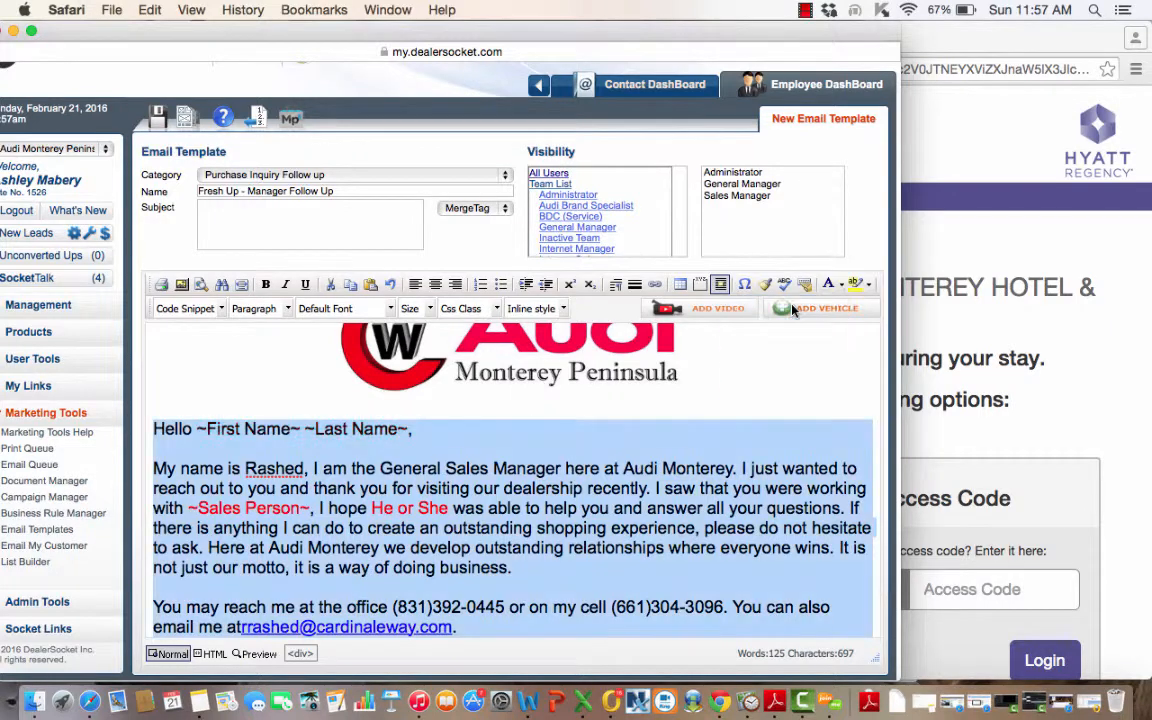
triple_click(437, 499)
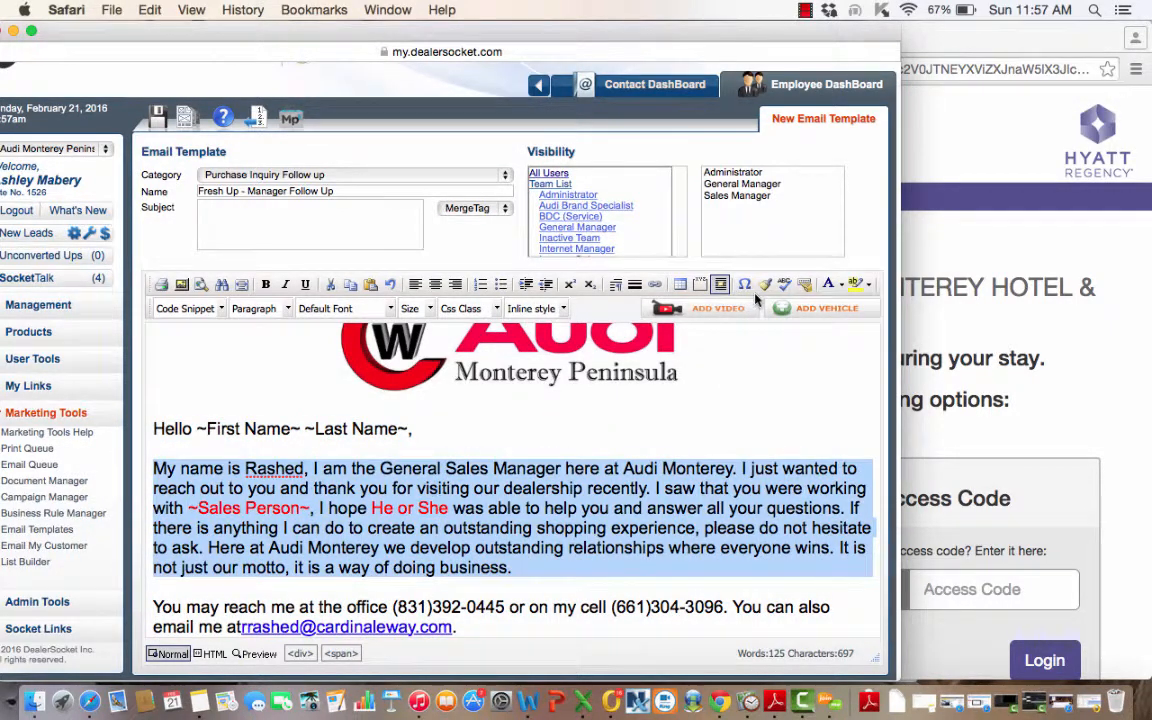
click(838, 286)
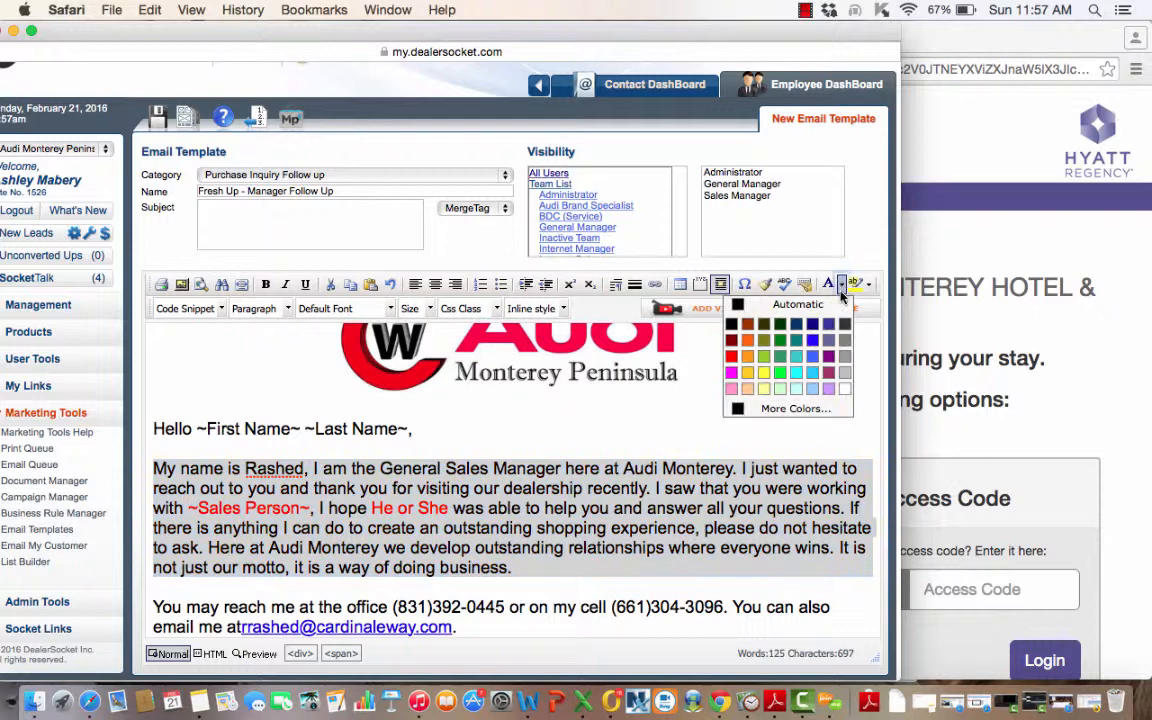
click(739, 406)
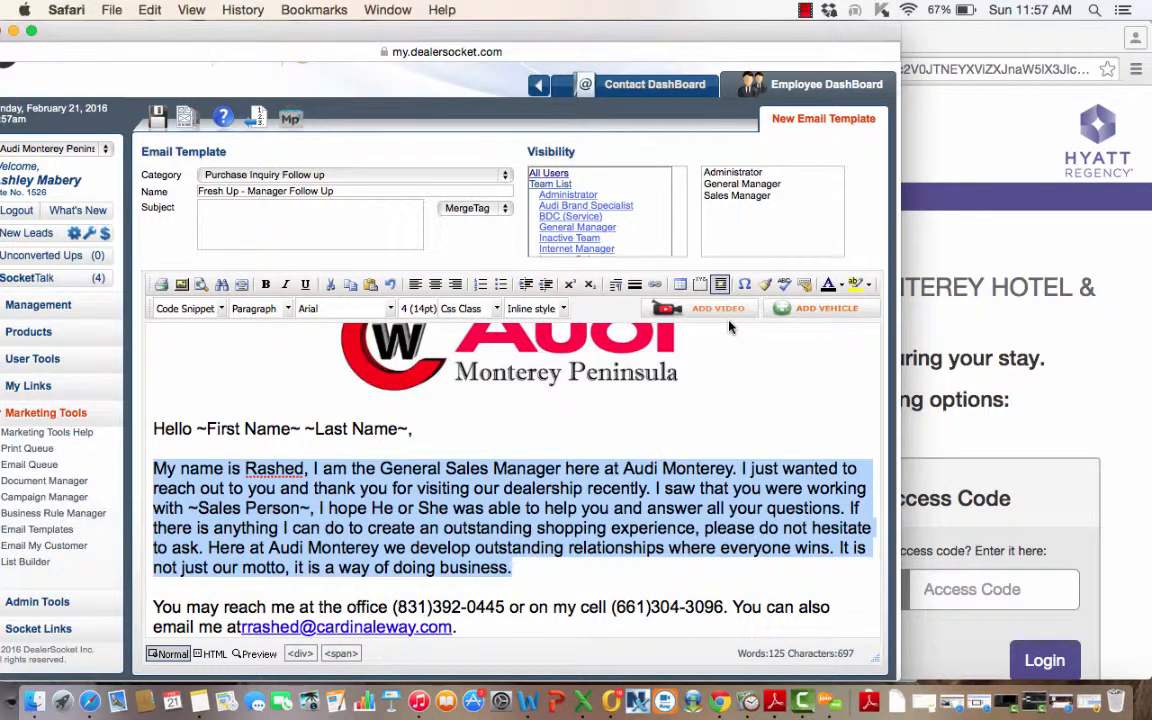
click(605, 470)
Add a space before the manager's email address in the contact details and recolor the address black
scroll(605, 470, down, 2)
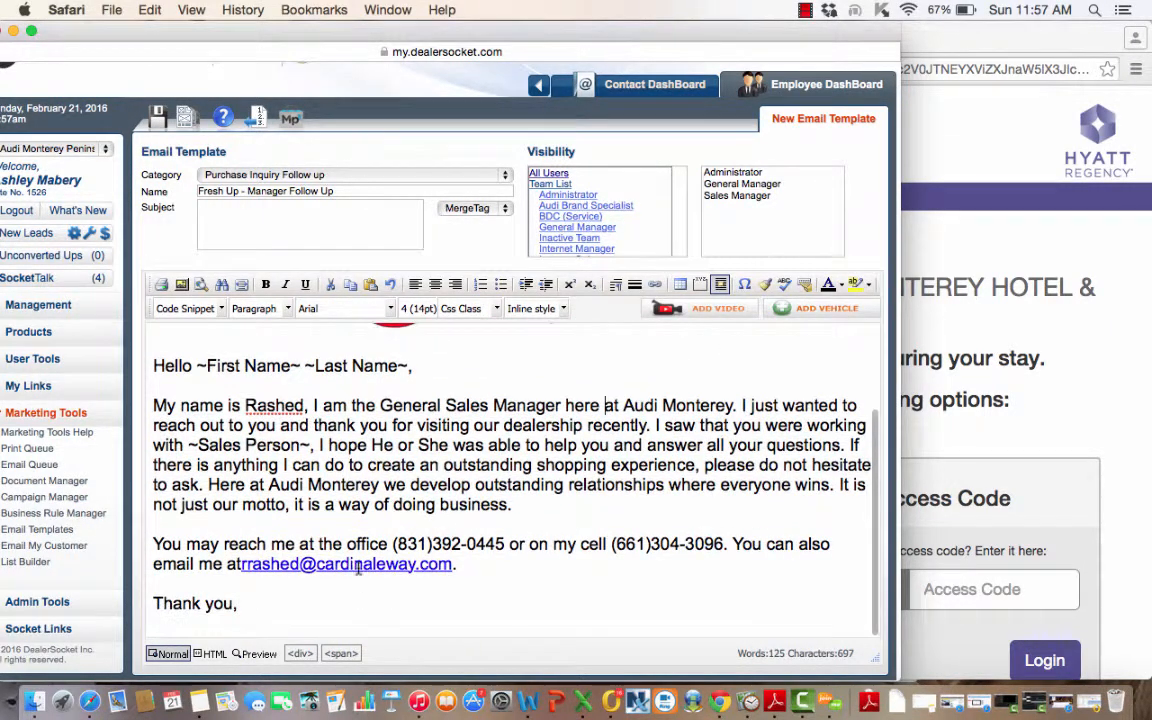
click(240, 564)
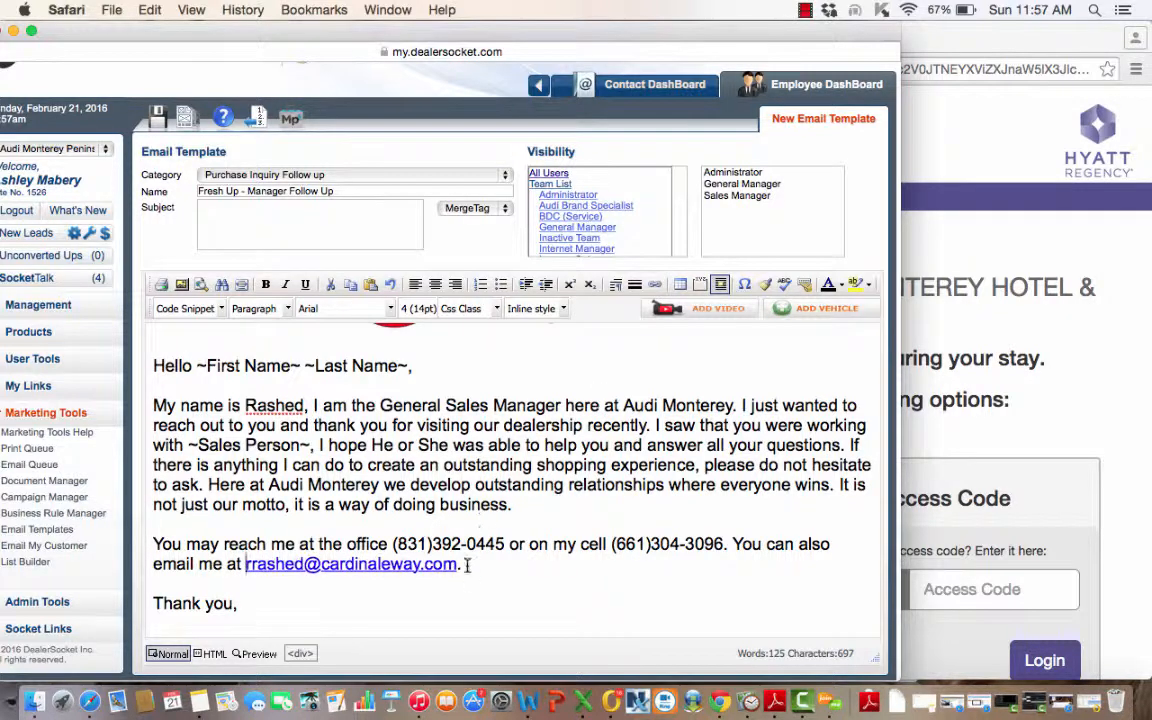
drag(466, 565, 226, 568)
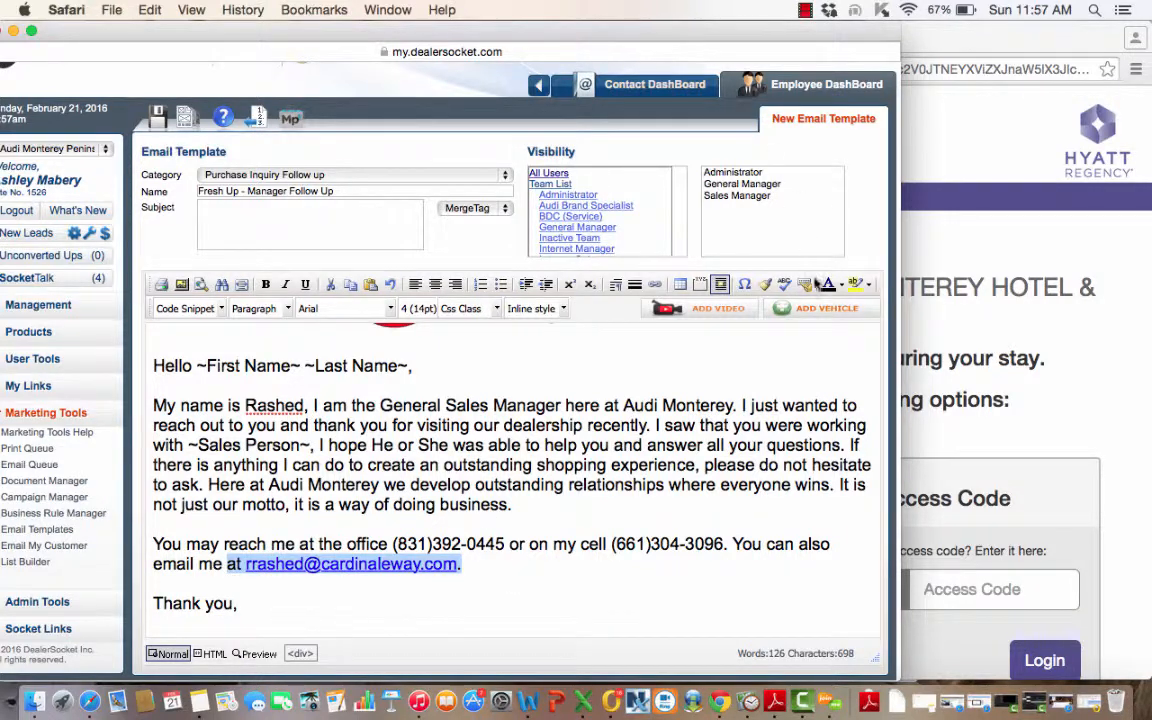
click(828, 287)
click(600, 582)
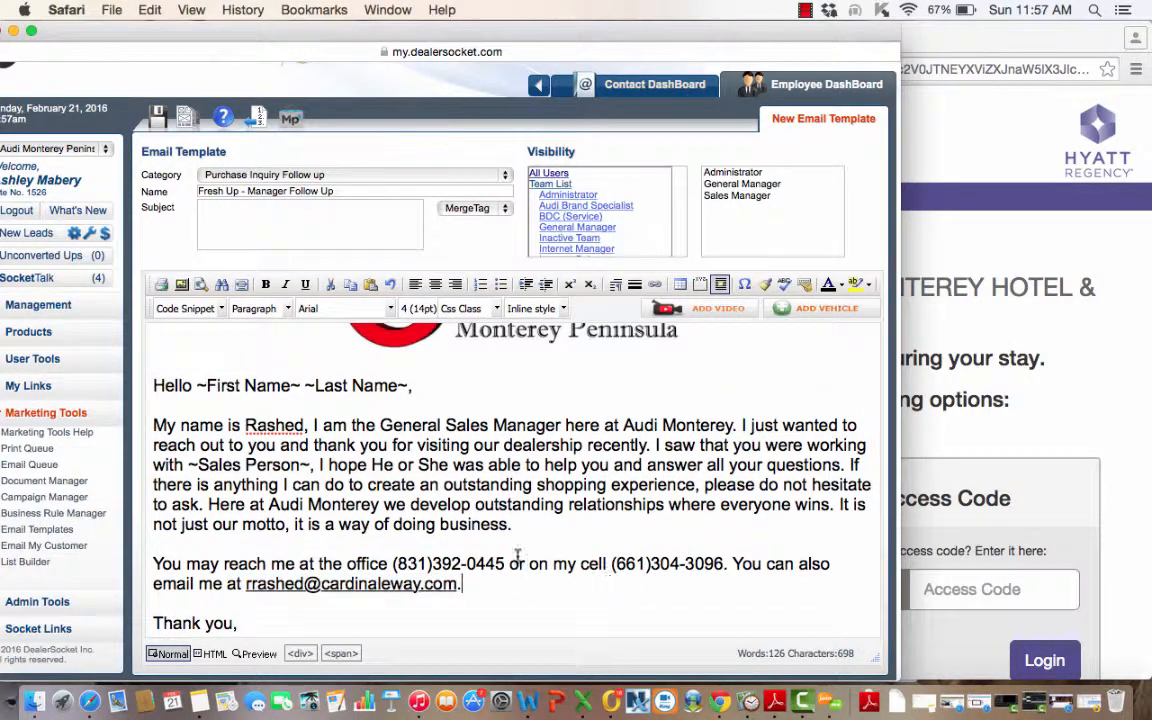
scroll(598, 416, down, 1)
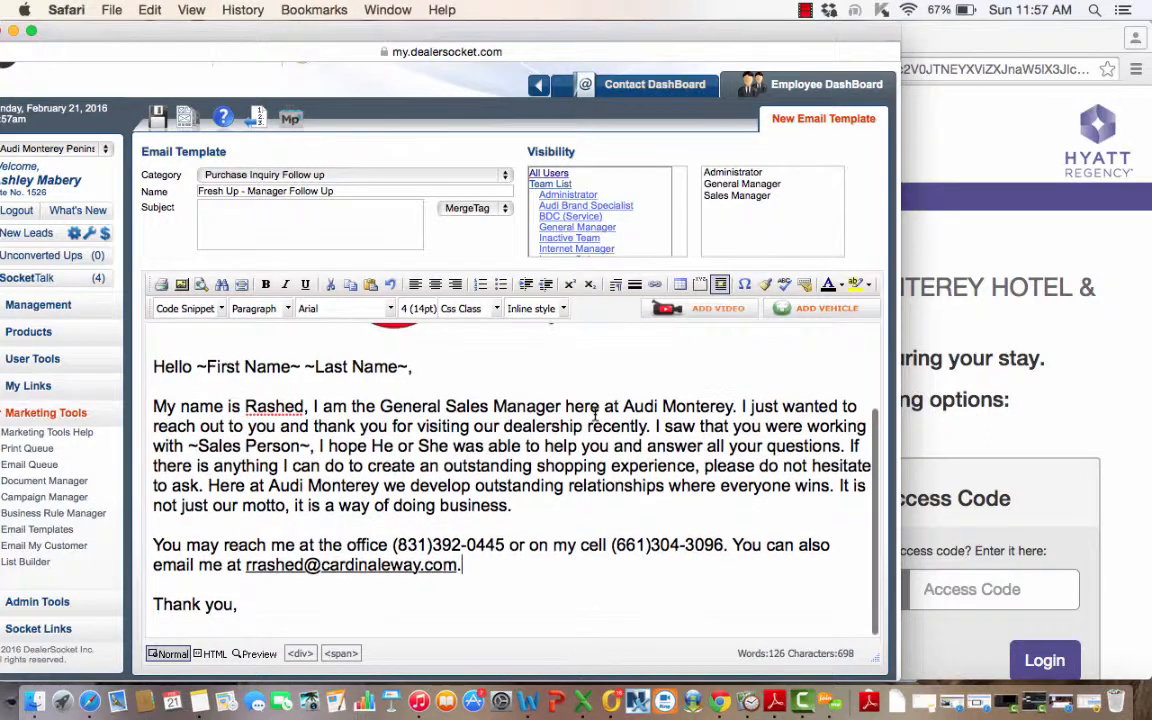
scroll(595, 416, up, 5)
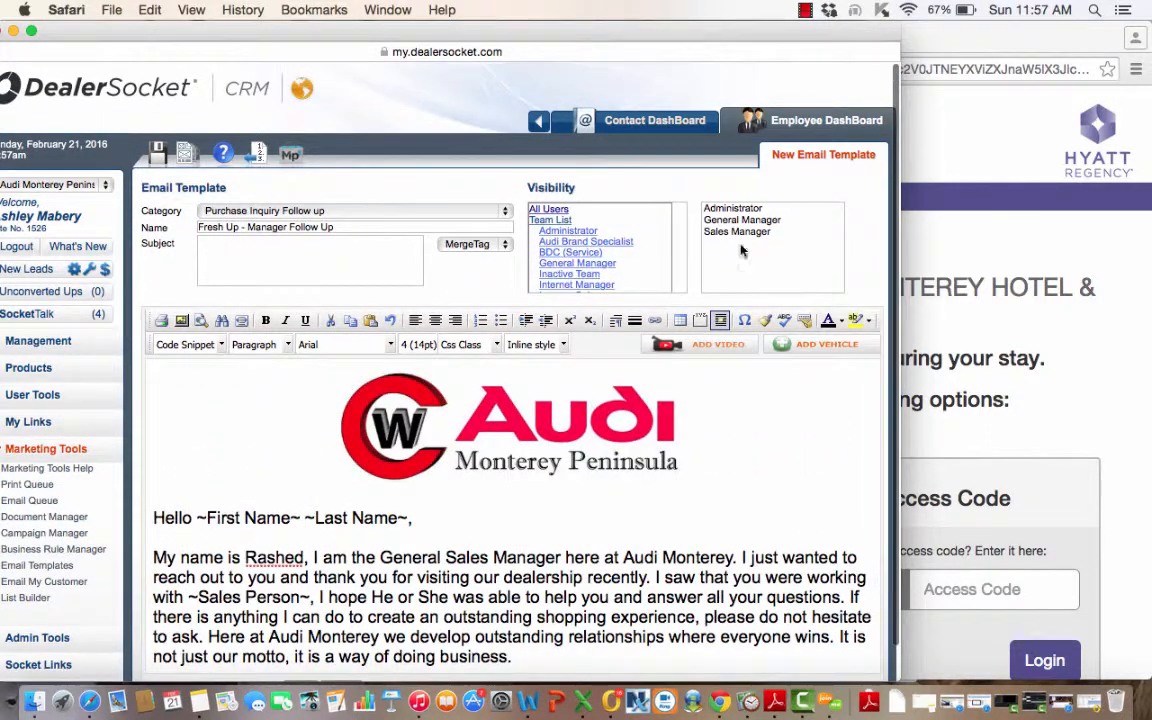